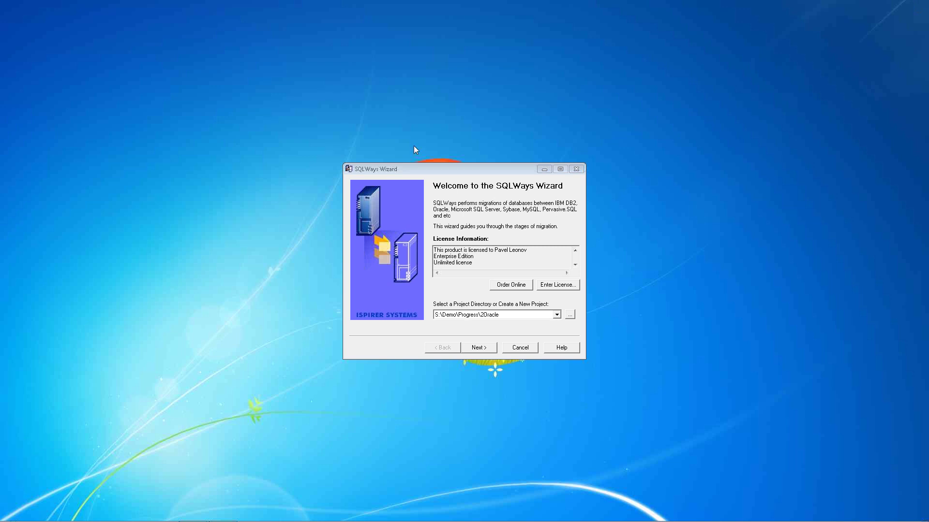
Continue with project directory S:\Demo\Progress\2Oracle and accept the Progress OpenEdge ODBC data source with its saved credentials as the source
{"action": "left_click", "coordinate": [448, 168]}
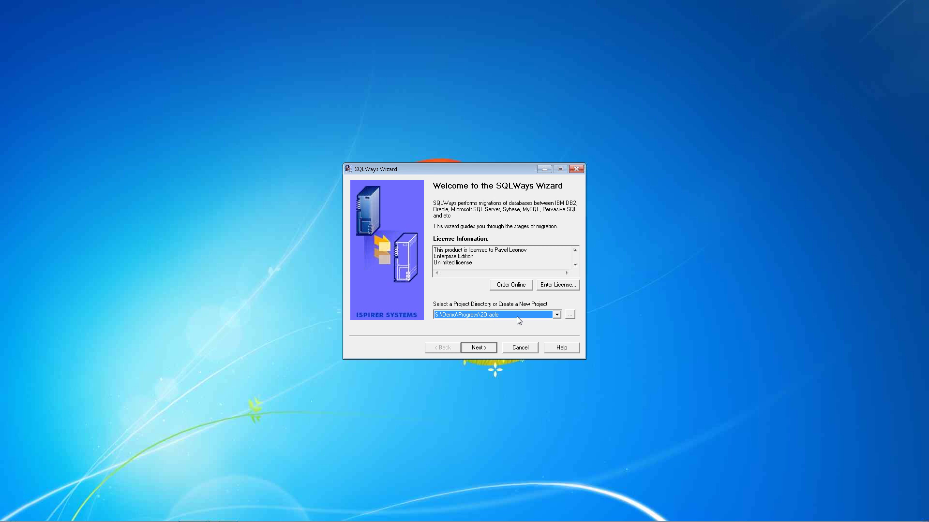
{"action": "left_click", "coordinate": [477, 348]}
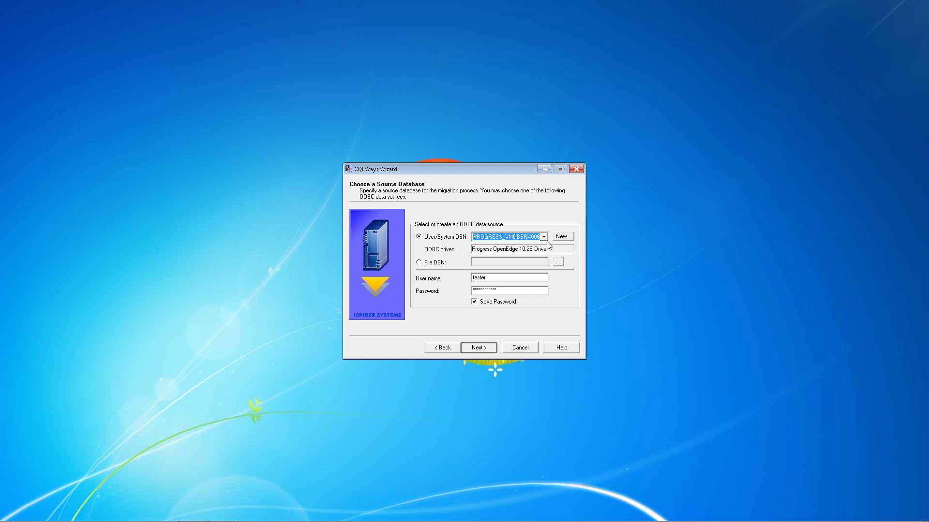
{"action": "left_click", "coordinate": [494, 279]}
{"action": "left_click", "coordinate": [478, 347]}
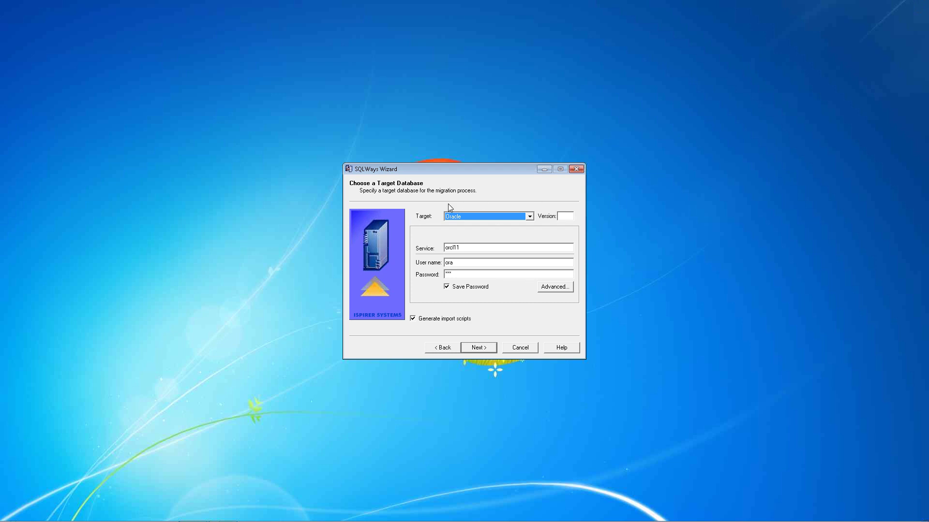
Keep Oracle as the target database, set its version to 11, and check its service, user name and password fields
{"action": "left_click", "coordinate": [530, 217]}
{"action": "left_click", "coordinate": [530, 217]}
{"action": "left_click", "coordinate": [563, 217]}
{"action": "type", "text": "11"}
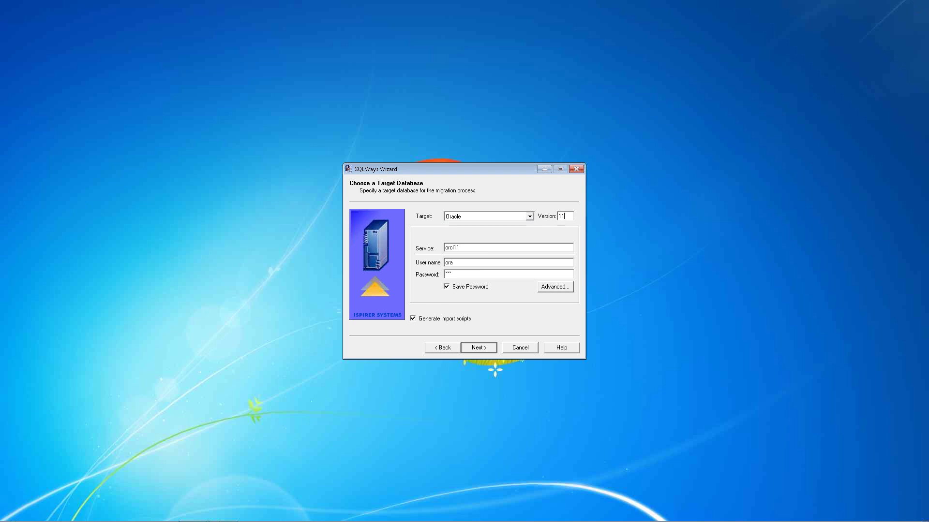
{"action": "left_click", "coordinate": [467, 248]}
{"action": "left_click_drag", "start_coordinate": [478, 249], "coordinate": [427, 252]}
{"action": "left_click_drag", "start_coordinate": [485, 262], "coordinate": [438, 276]}
{"action": "left_click", "coordinate": [469, 272]}
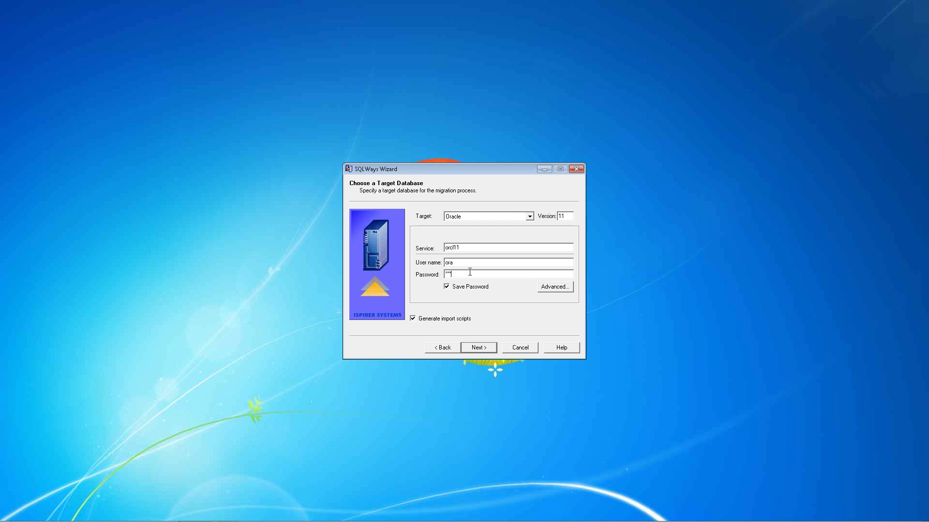
Review the BIN directory and the SQL Loader and SQL Plus executable names in the Oracle advanced options
{"action": "left_click", "coordinate": [563, 289]}
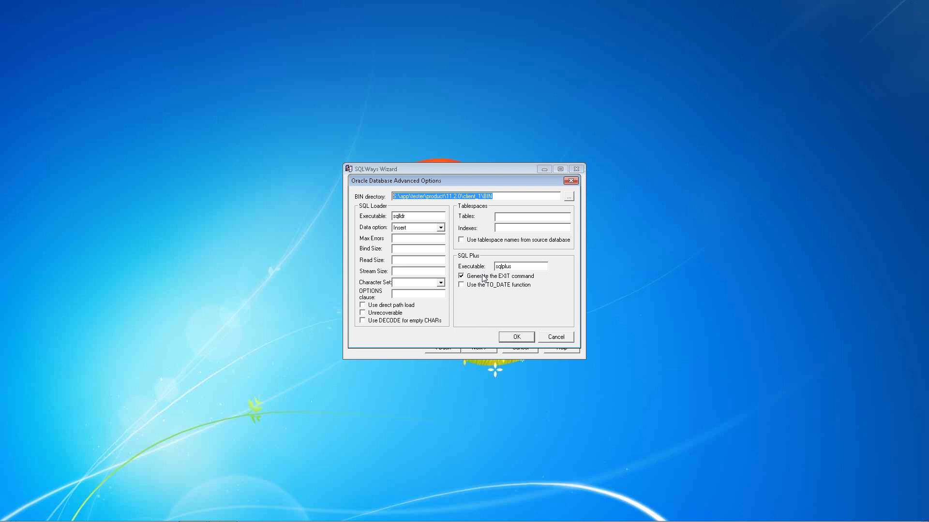
{"action": "key", "text": "Tab"}
{"action": "key", "text": "Tab"}
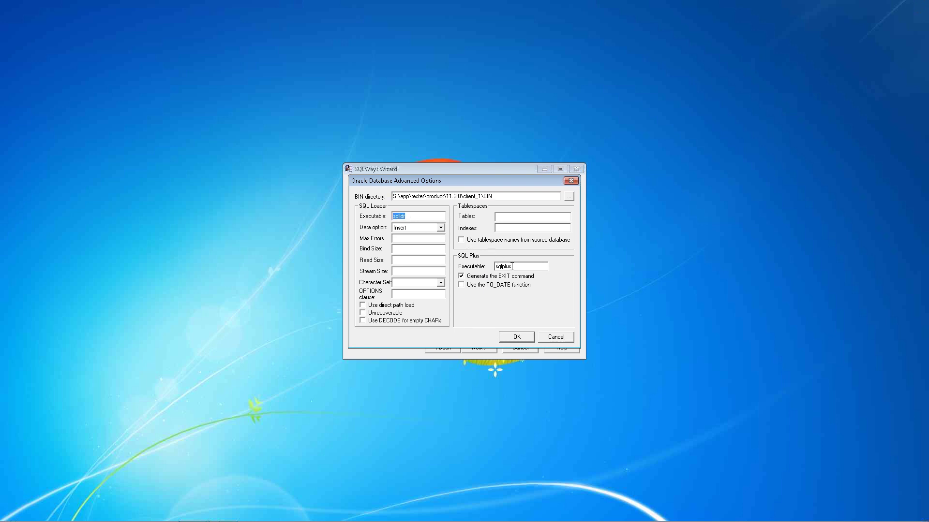
{"action": "double_click", "coordinate": [512, 267]}
{"action": "left_click", "coordinate": [514, 267]}
{"action": "double_click", "coordinate": [505, 267]}
{"action": "left_click", "coordinate": [532, 266]}
{"action": "double_click", "coordinate": [531, 267]}
{"action": "double_click", "coordinate": [420, 216]}
{"action": "left_click", "coordinate": [530, 266]}
{"action": "left_click_drag", "start_coordinate": [529, 267], "coordinate": [488, 267]}
{"action": "left_click_drag", "start_coordinate": [421, 216], "coordinate": [391, 217]}
{"action": "left_click", "coordinate": [516, 337]}
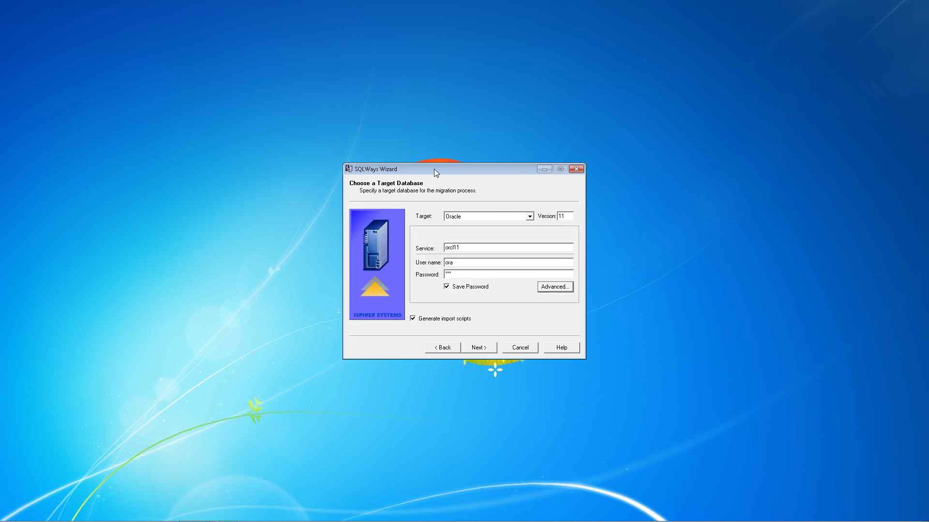
Continue to the database object selection and expand the available tables, views and sequences, including the PUB tables
{"action": "left_click", "coordinate": [479, 347]}
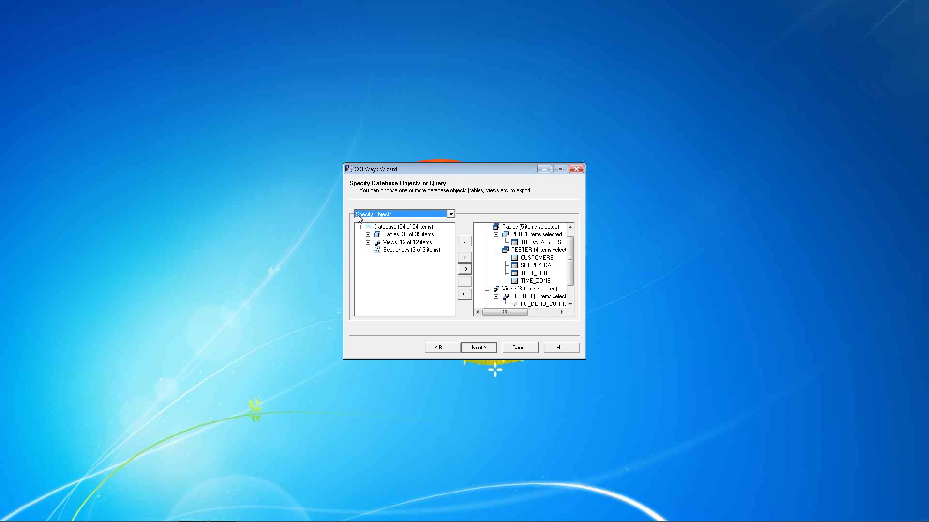
{"action": "left_click", "coordinate": [368, 234]}
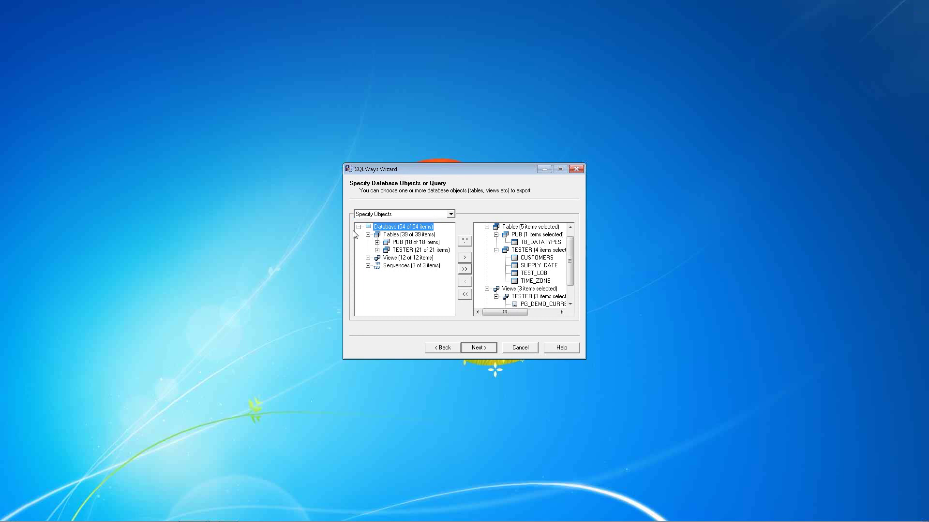
{"action": "left_click", "coordinate": [367, 258]}
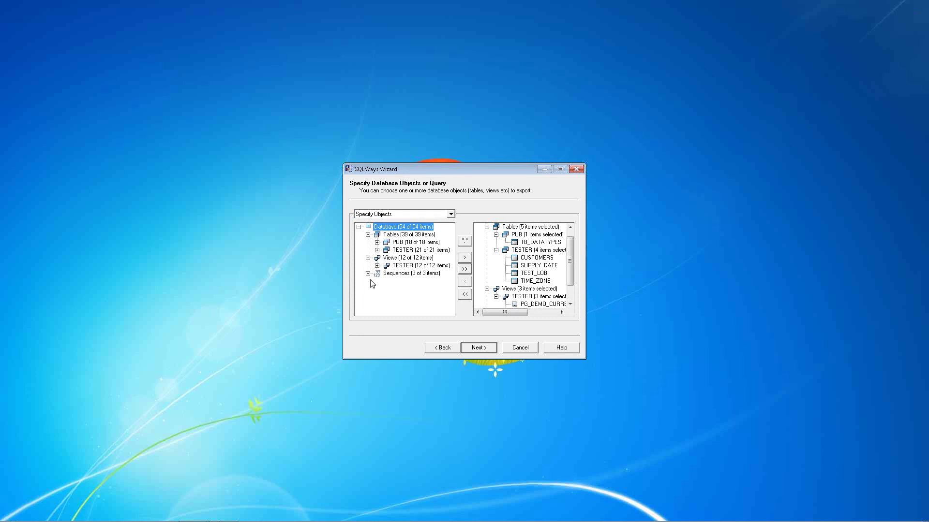
{"action": "left_click", "coordinate": [367, 274]}
{"action": "left_click", "coordinate": [377, 242]}
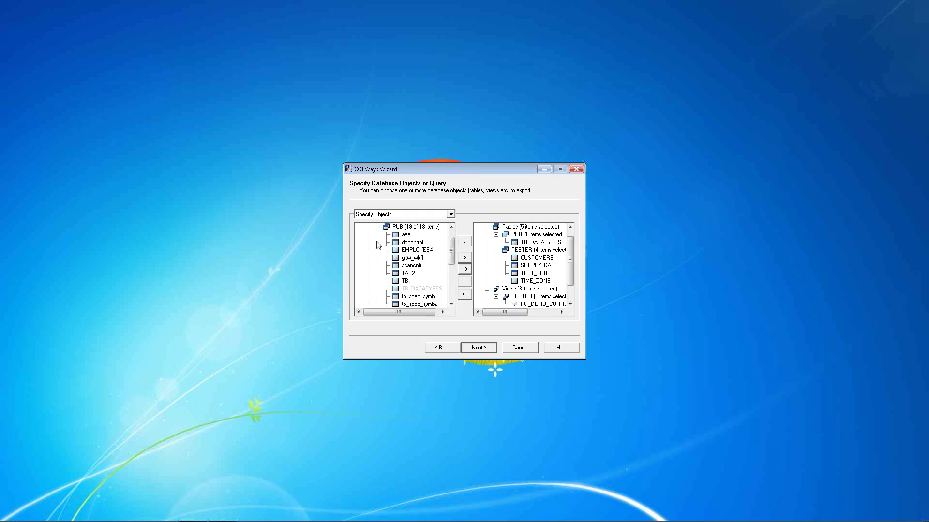
{"action": "left_click", "coordinate": [377, 228]}
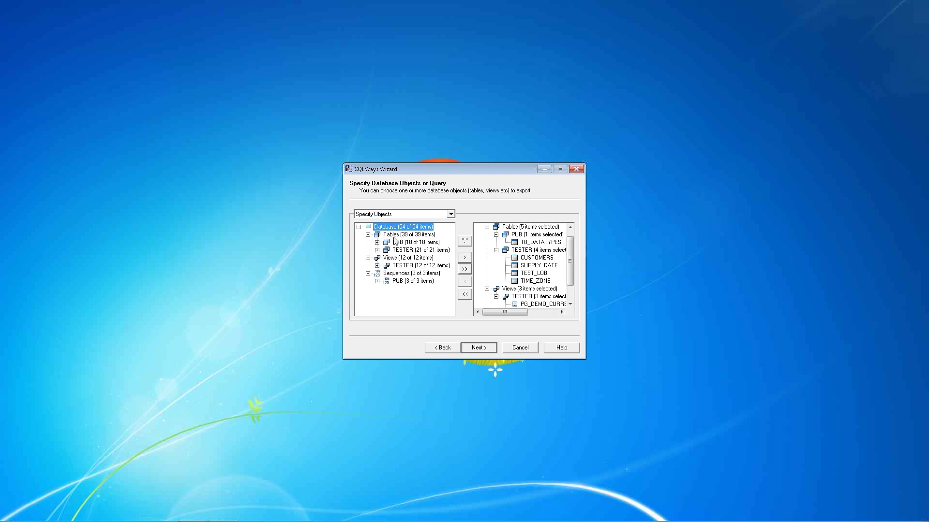
{"action": "left_click", "coordinate": [394, 236]}
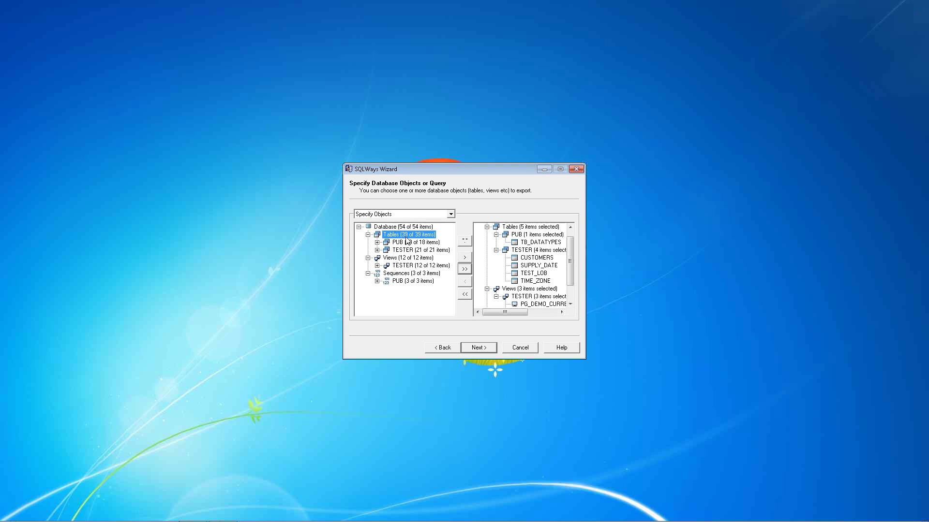
{"action": "left_click", "coordinate": [377, 243]}
{"action": "mouse_move", "coordinate": [412, 244]}
{"action": "left_mouse_down"}
{"action": "mouse_move", "coordinate": [506, 245]}
{"action": "mouse_move", "coordinate": [412, 246]}
{"action": "left_mouse_up"}
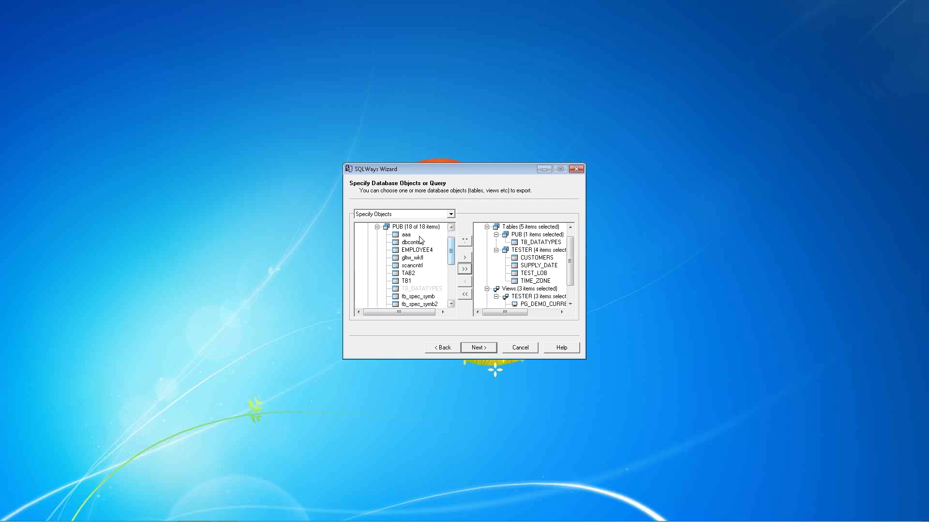
Add the filter PUB.* for all object types and expand the filtered tables and sequences
{"action": "left_click_drag", "start_coordinate": [399, 227], "coordinate": [468, 240]}
{"action": "left_click", "coordinate": [465, 240]}
{"action": "left_click", "coordinate": [514, 248]}
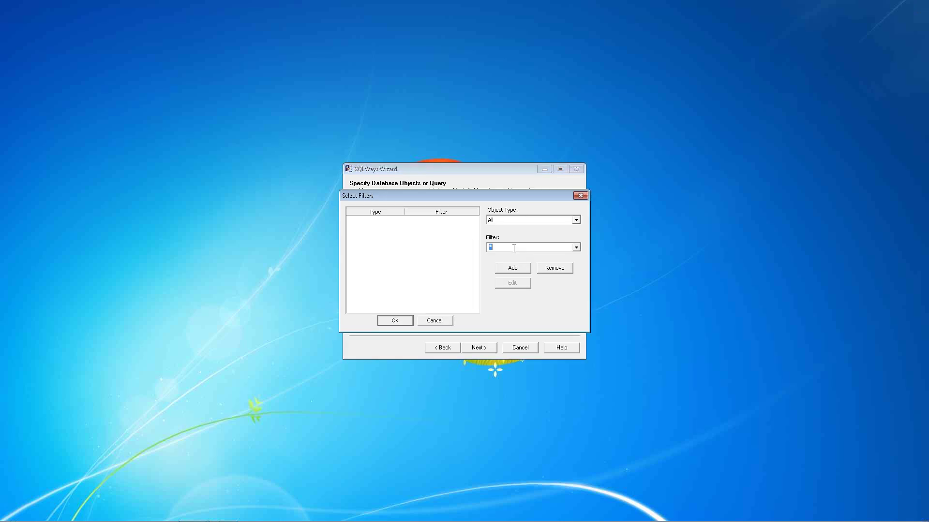
{"action": "type", "text": "PUB."}
{"action": "left_click", "coordinate": [509, 269]}
{"action": "left_click", "coordinate": [410, 322]}
{"action": "left_click", "coordinate": [368, 234]}
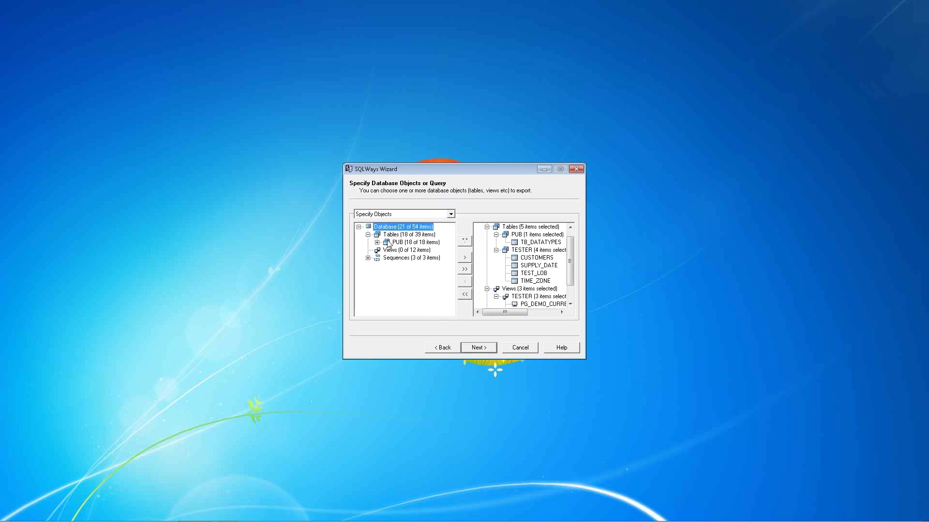
{"action": "left_click", "coordinate": [368, 258]}
Remove the PUB.* filter and expand the available tables, views and sequences again
{"action": "left_click", "coordinate": [465, 239]}
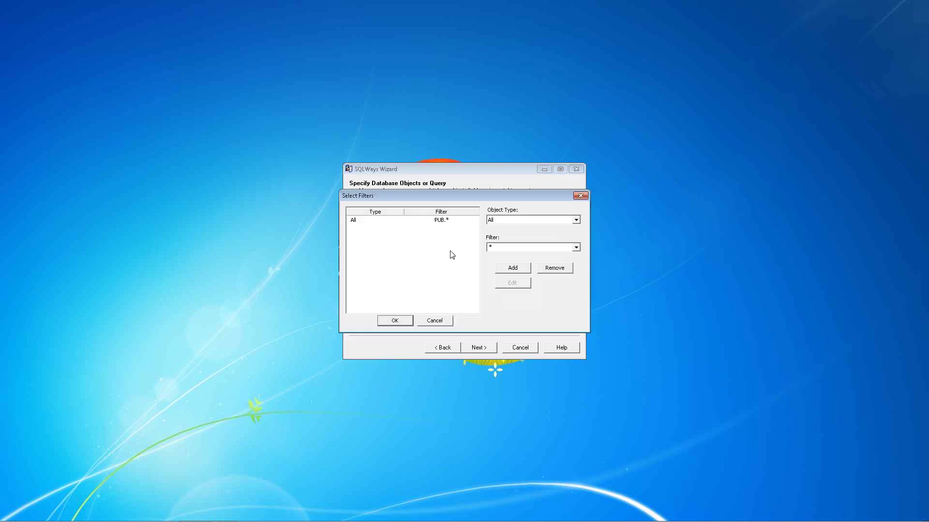
{"action": "left_click", "coordinate": [381, 222]}
{"action": "left_click", "coordinate": [554, 268]}
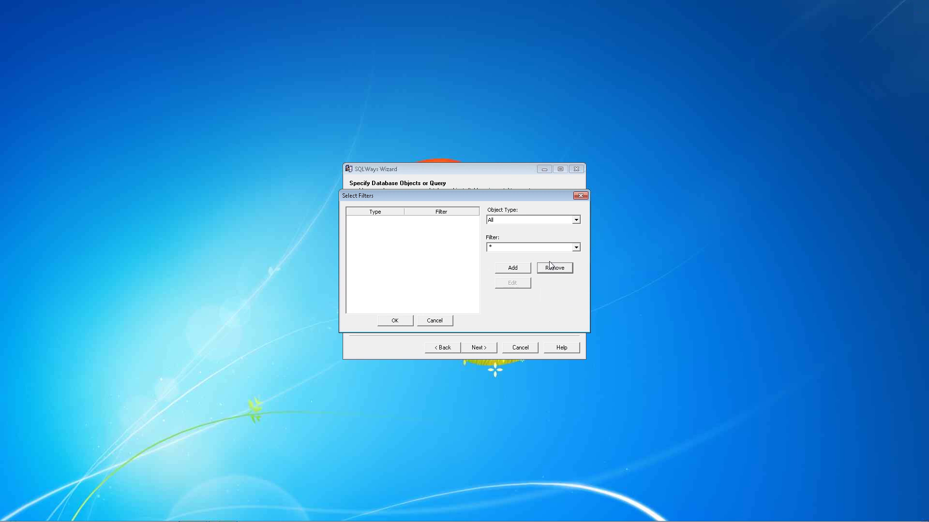
{"action": "left_click", "coordinate": [395, 321]}
{"action": "left_click", "coordinate": [368, 234]}
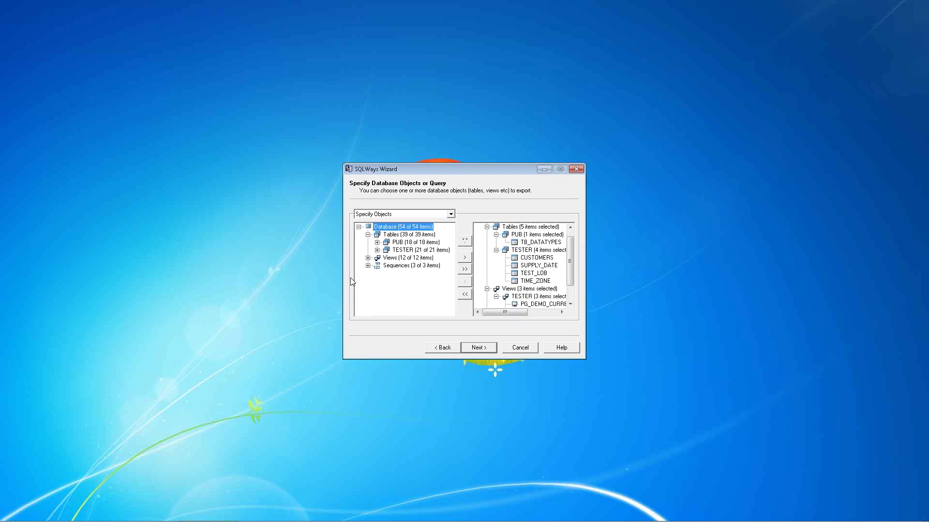
{"action": "left_click", "coordinate": [367, 259]}
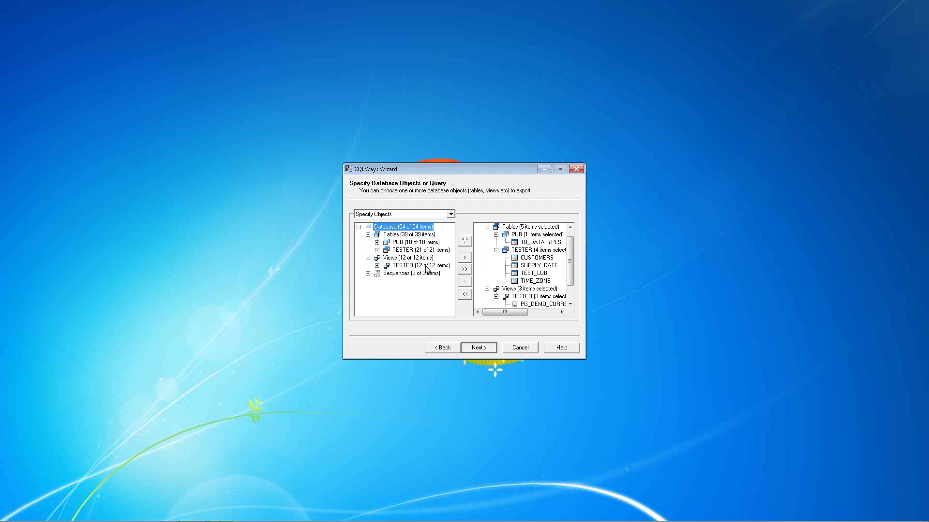
{"action": "left_click", "coordinate": [368, 273]}
Examine the objects selected for export, expanding and collapsing the PUB and TESTER schemas
{"action": "mouse_move", "coordinate": [573, 249]}
{"action": "left_mouse_down"}
{"action": "mouse_move", "coordinate": [572, 259]}
{"action": "mouse_move", "coordinate": [570, 230]}
{"action": "mouse_move", "coordinate": [572, 258]}
{"action": "left_mouse_up"}
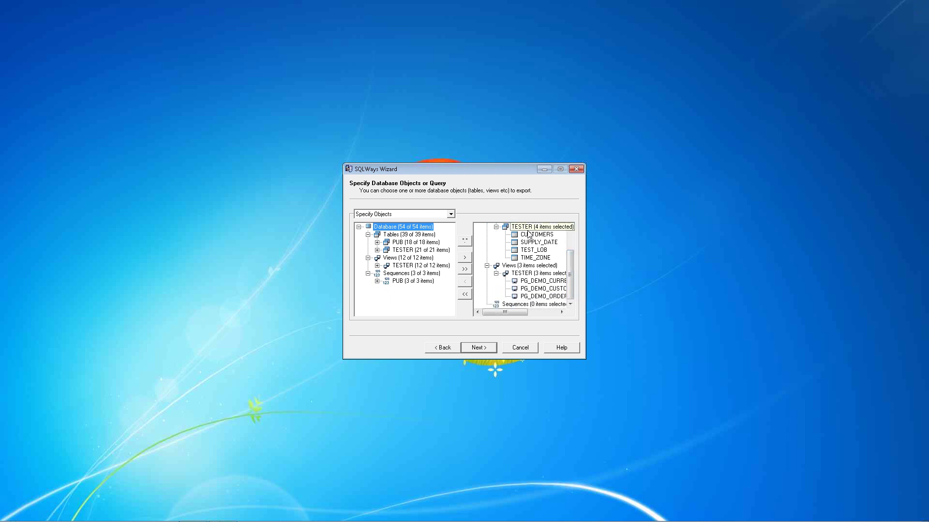
{"action": "left_click_drag", "start_coordinate": [571, 284], "coordinate": [567, 252]}
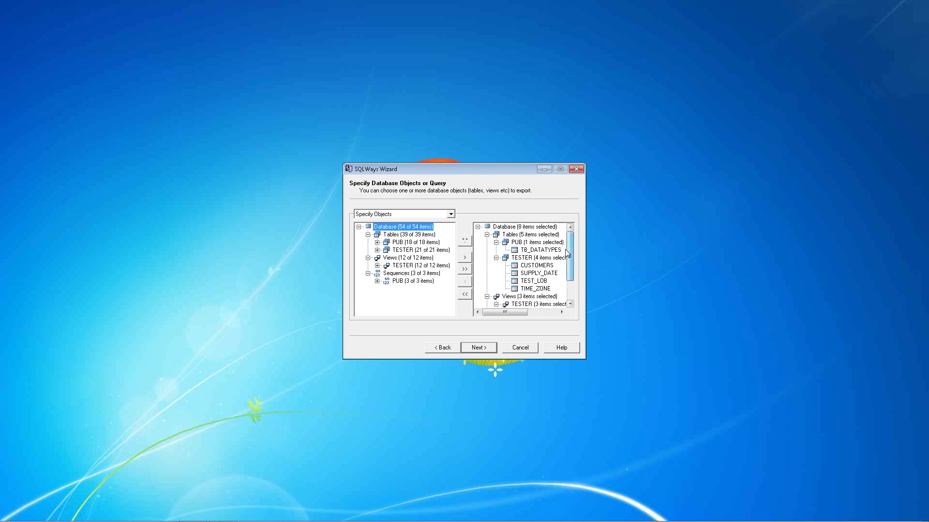
{"action": "left_click", "coordinate": [495, 242]}
{"action": "left_click", "coordinate": [496, 250]}
{"action": "left_click", "coordinate": [496, 265]}
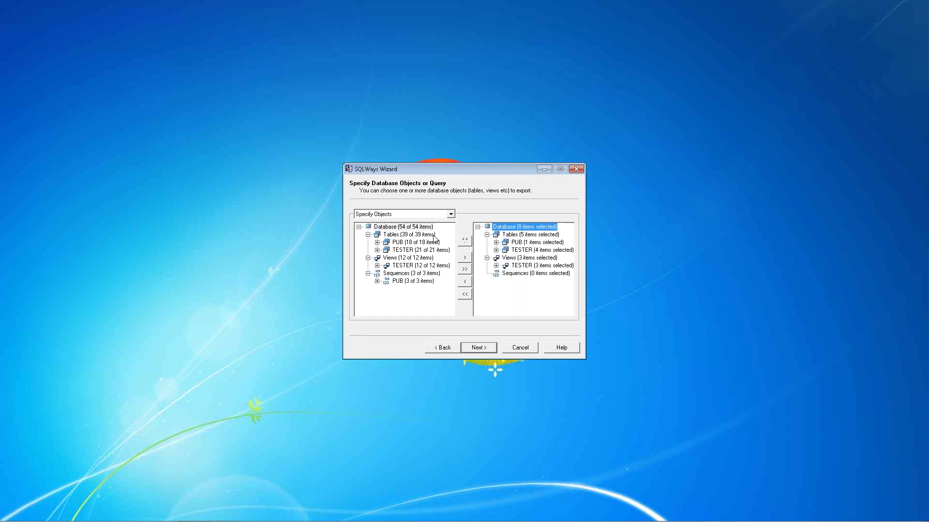
{"action": "left_click", "coordinate": [496, 243]}
{"action": "left_click", "coordinate": [495, 258]}
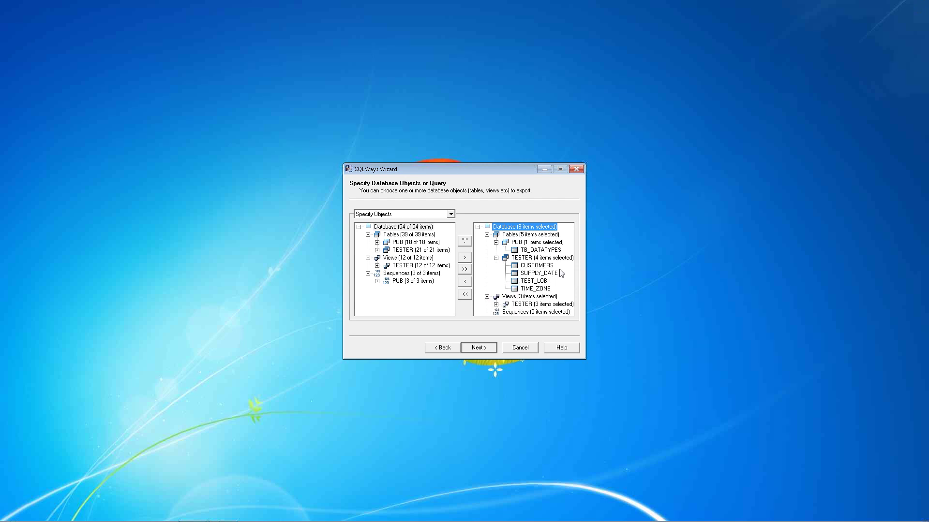
{"action": "left_click", "coordinate": [495, 258]}
{"action": "left_click", "coordinate": [495, 242]}
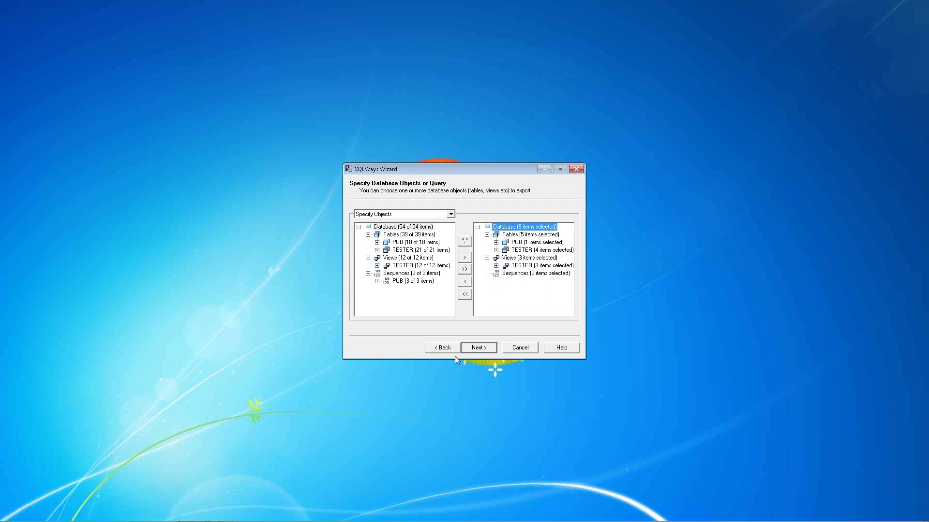
Continue to the DDL options, expand the selected tables, and set omitting schema names in SQL scripts to No
{"action": "left_click", "coordinate": [482, 349]}
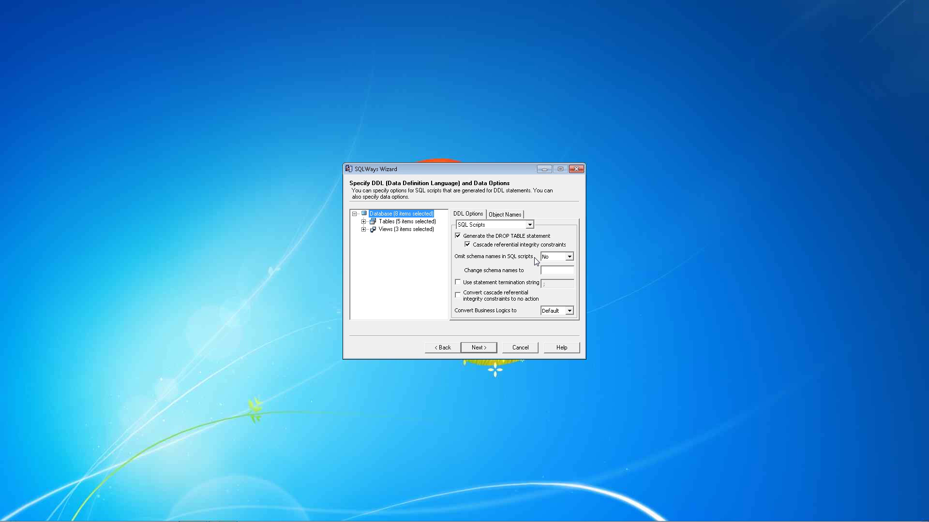
{"action": "left_click", "coordinate": [364, 222]}
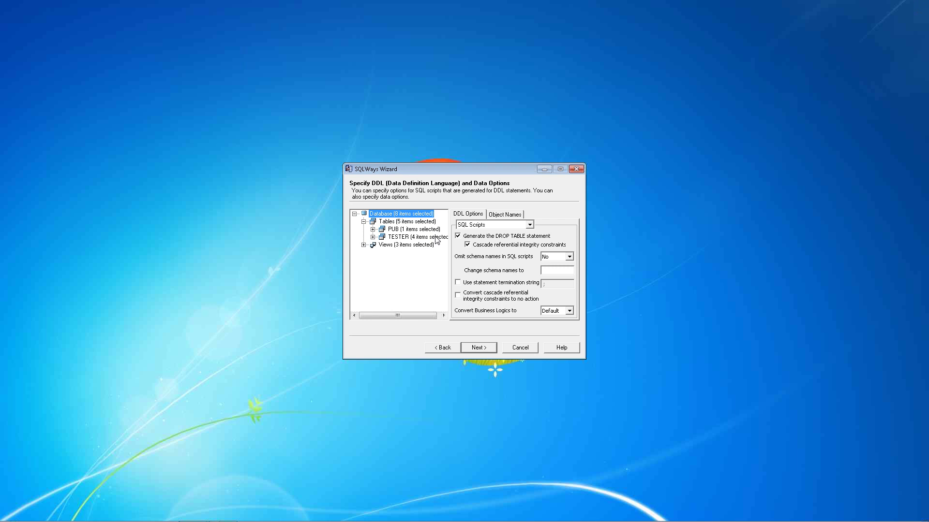
{"action": "left_click", "coordinate": [560, 256]}
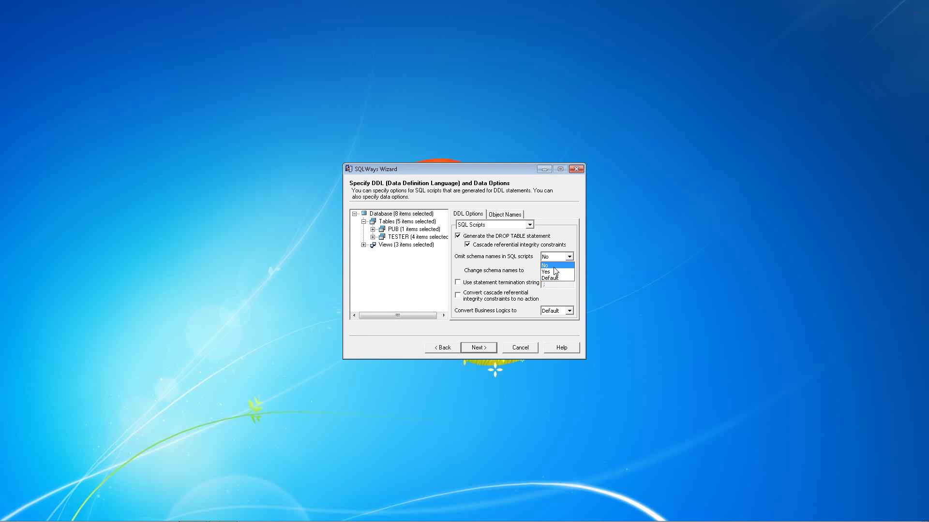
{"action": "left_click", "coordinate": [554, 267]}
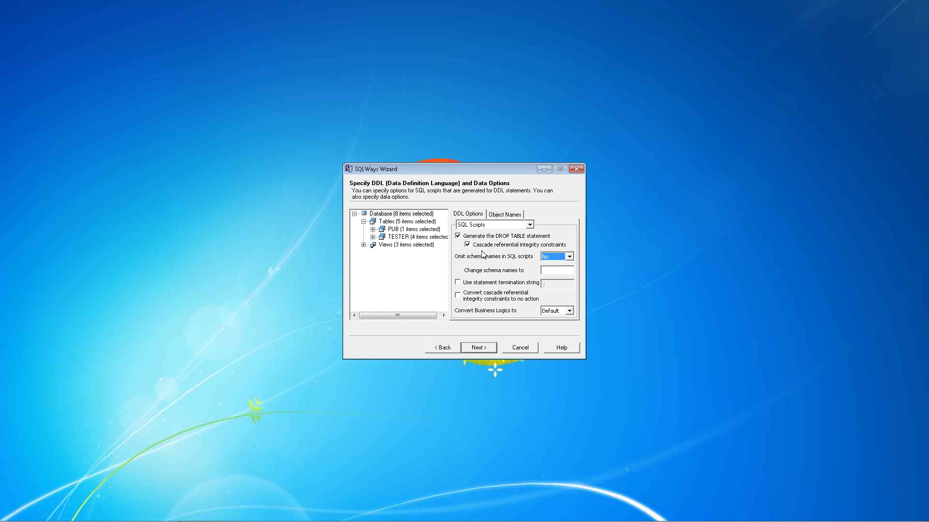
{"action": "left_click", "coordinate": [559, 271]}
{"action": "left_click", "coordinate": [569, 257]}
{"action": "left_click", "coordinate": [555, 271]}
{"action": "left_click", "coordinate": [570, 257]}
{"action": "left_click", "coordinate": [552, 267]}
Try adding r_ to the reserved-word replacement pattern in the object name options, and delete the added text
{"action": "left_click", "coordinate": [503, 216]}
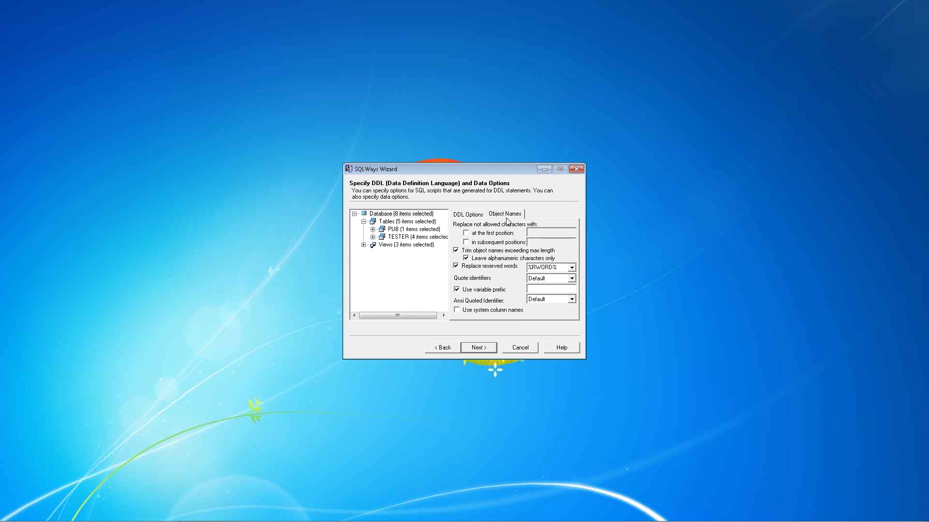
{"action": "left_click", "coordinate": [561, 267]}
{"action": "left_click", "coordinate": [562, 267]}
{"action": "left_click", "coordinate": [529, 267]}
{"action": "type", "text": "r_"}
{"action": "key", "text": "BackSpace"}
{"action": "key", "text": "BackSpace"}
Examine the global data type mapping for all tables and the column type mapping of the PUB table TB_DATATYPES
{"action": "left_click", "coordinate": [392, 222]}
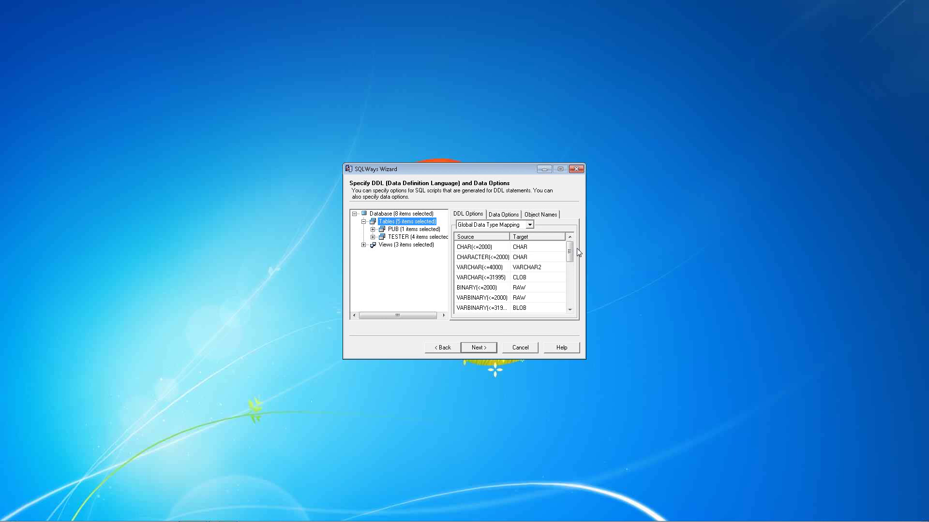
{"action": "mouse_move", "coordinate": [569, 250]}
{"action": "left_mouse_down"}
{"action": "mouse_move", "coordinate": [572, 300]}
{"action": "mouse_move", "coordinate": [571, 252]}
{"action": "left_mouse_up"}
{"action": "left_click", "coordinate": [373, 229]}
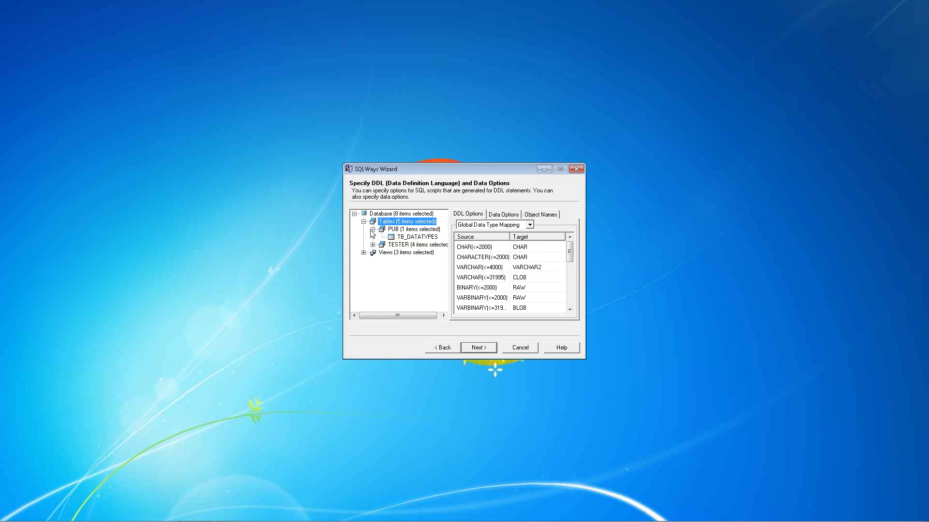
{"action": "left_click", "coordinate": [414, 237]}
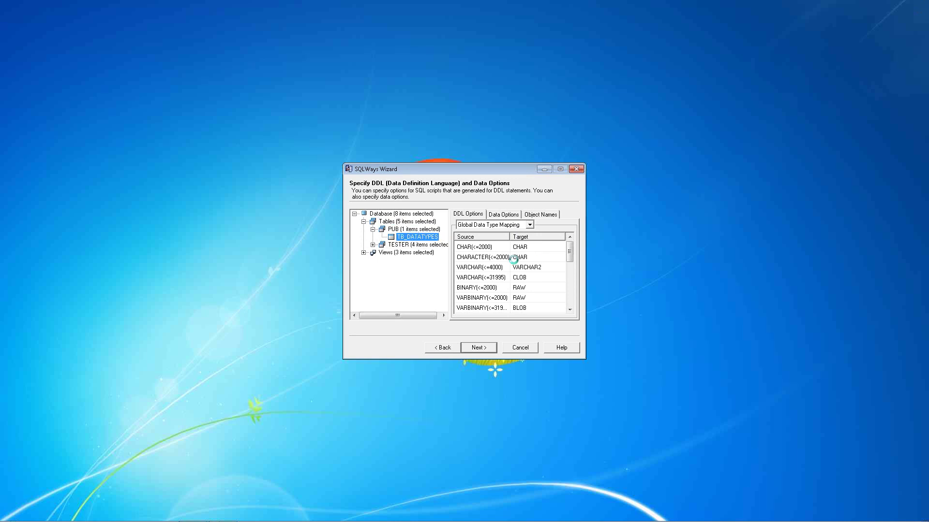
{"action": "left_click", "coordinate": [491, 214]}
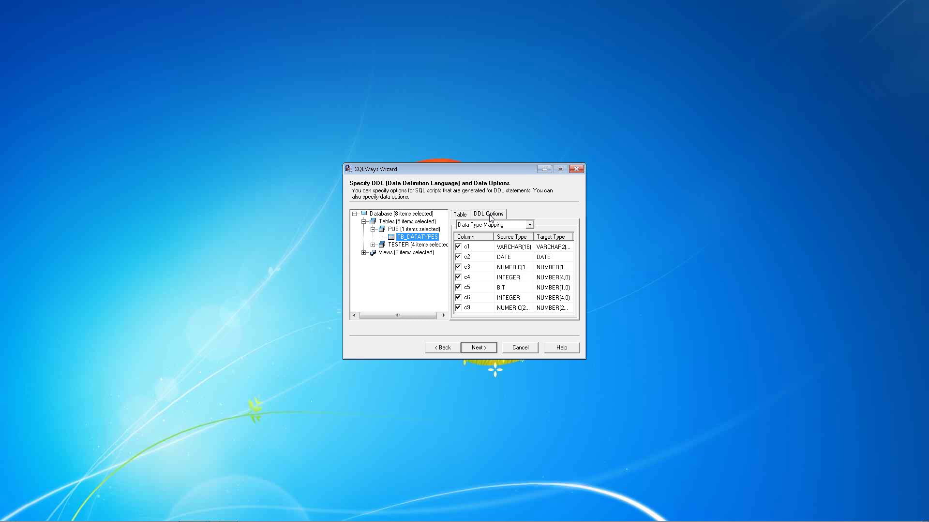
Examine the target data types mapped to the columns of the PUB table TB_DATATYPES
{"action": "left_click", "coordinate": [558, 251]}
{"action": "left_click", "coordinate": [557, 267]}
{"action": "left_click", "coordinate": [557, 297]}
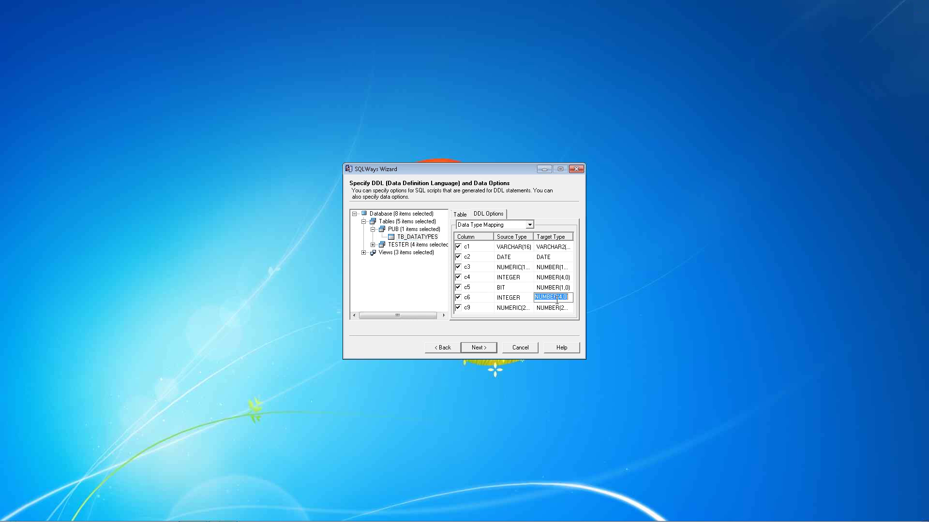
{"action": "double_click", "coordinate": [557, 269]}
{"action": "double_click", "coordinate": [559, 256]}
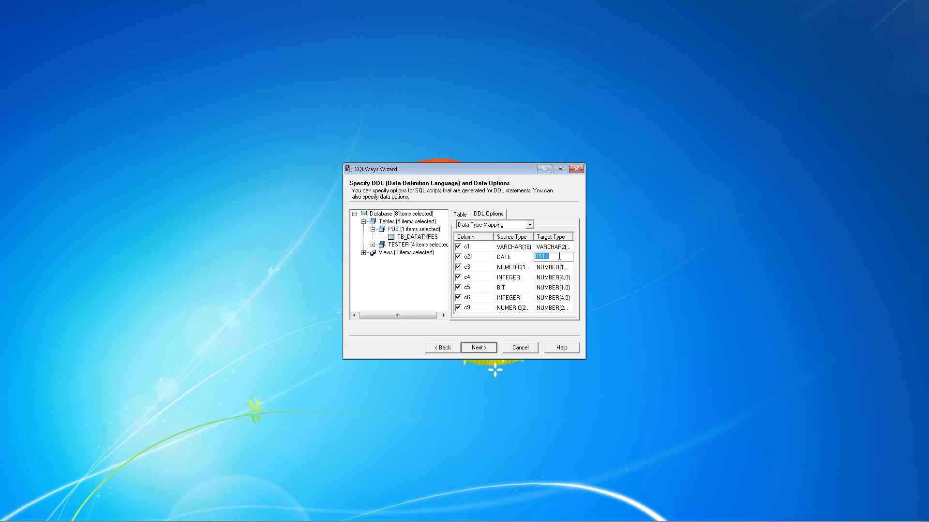
Examine the editable target types in the global data type mapping for all tables
{"action": "left_click", "coordinate": [398, 223]}
{"action": "left_click", "coordinate": [547, 257]}
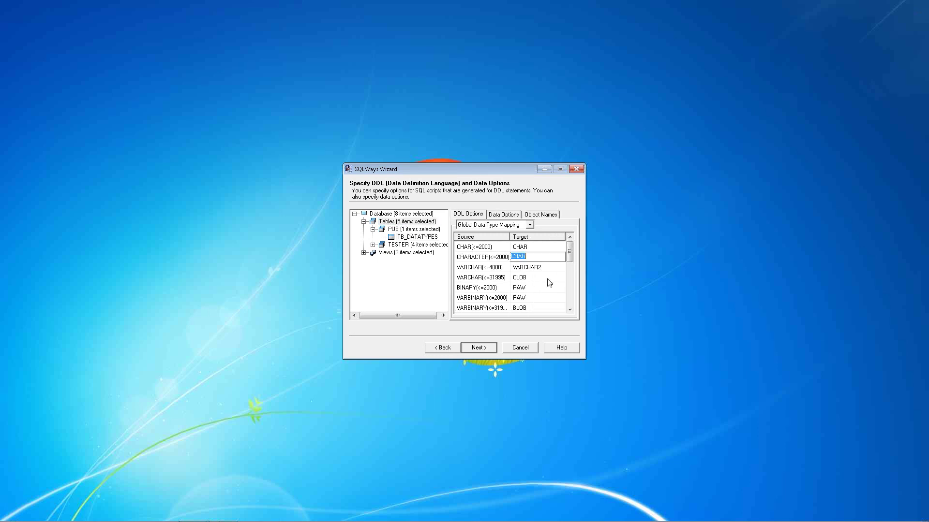
{"action": "double_click", "coordinate": [549, 298]}
{"action": "left_click", "coordinate": [548, 267]}
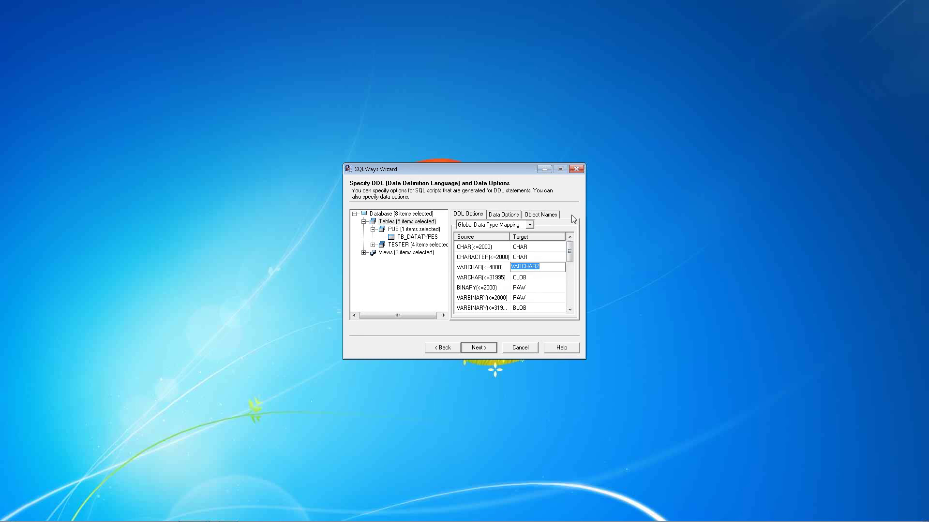
Examine the target names of the selected PUB and TESTER tables in the object name mapping
{"action": "left_click", "coordinate": [552, 217]}
{"action": "left_click", "coordinate": [545, 246]}
{"action": "left_click", "coordinate": [552, 267]}
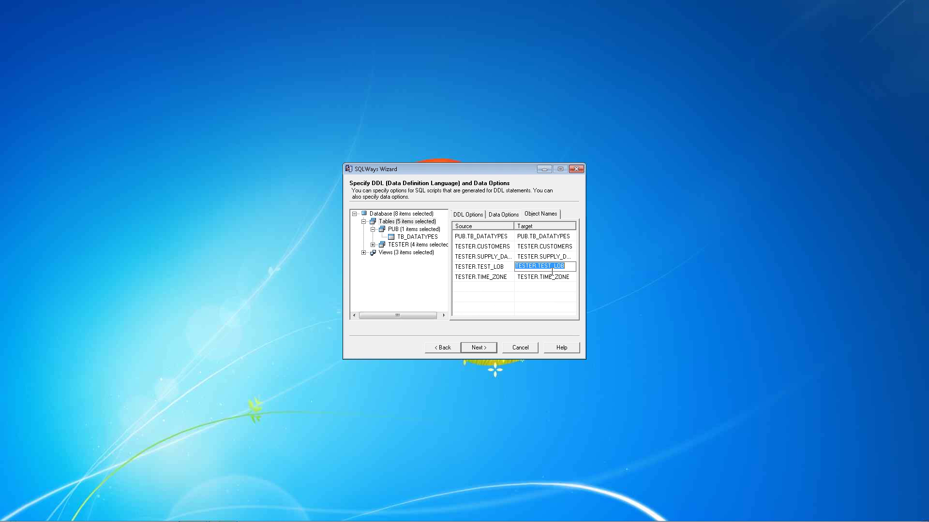
{"action": "left_click", "coordinate": [552, 277]}
{"action": "left_click", "coordinate": [553, 302]}
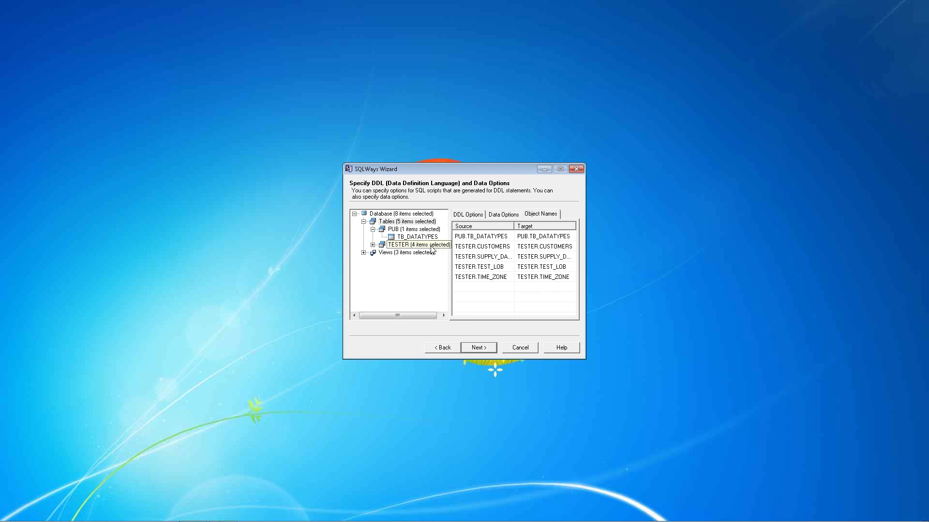
Try turning off Export Data in the general data options for the tables, and turn it back on
{"action": "left_click", "coordinate": [505, 215]}
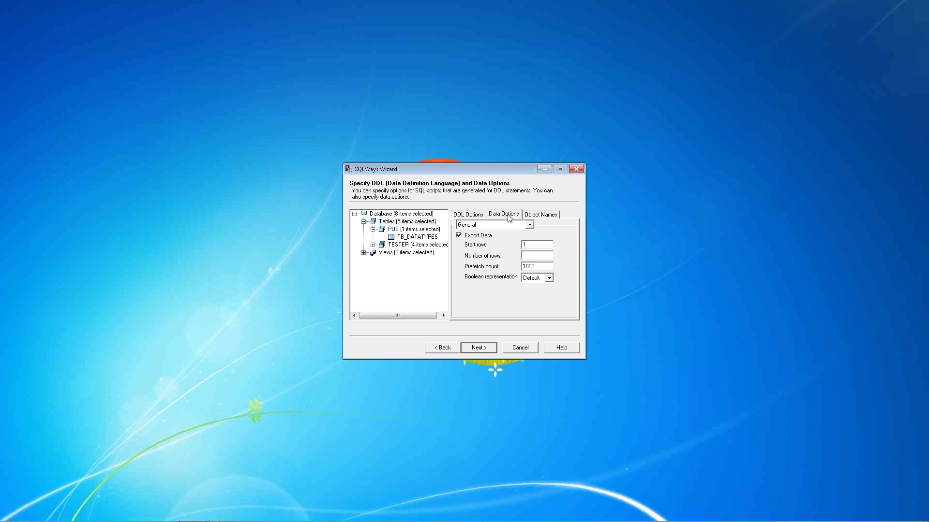
{"action": "left_click", "coordinate": [459, 235]}
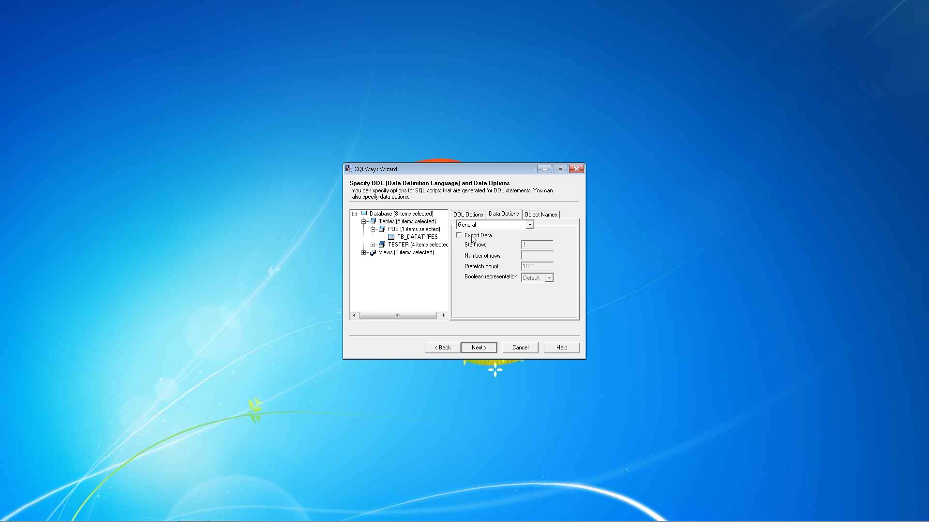
{"action": "left_click", "coordinate": [471, 236]}
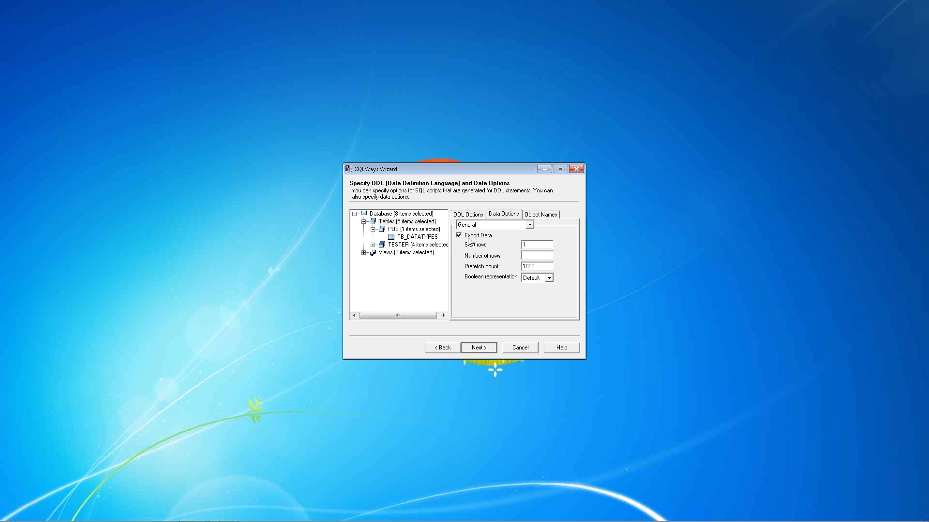
Try turning off Generate DDL in the SQL Scripts options for the tables
{"action": "left_click", "coordinate": [472, 215]}
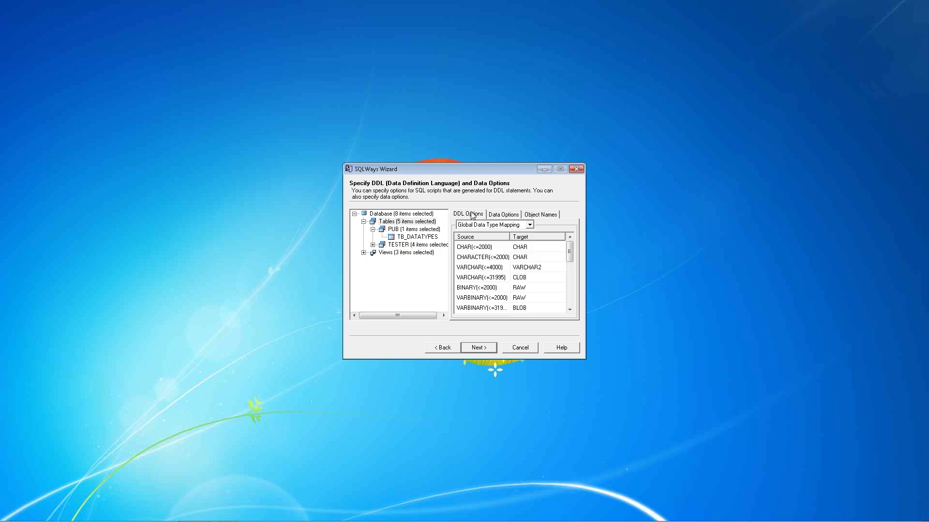
{"action": "left_click", "coordinate": [529, 225]}
{"action": "left_click", "coordinate": [480, 236]}
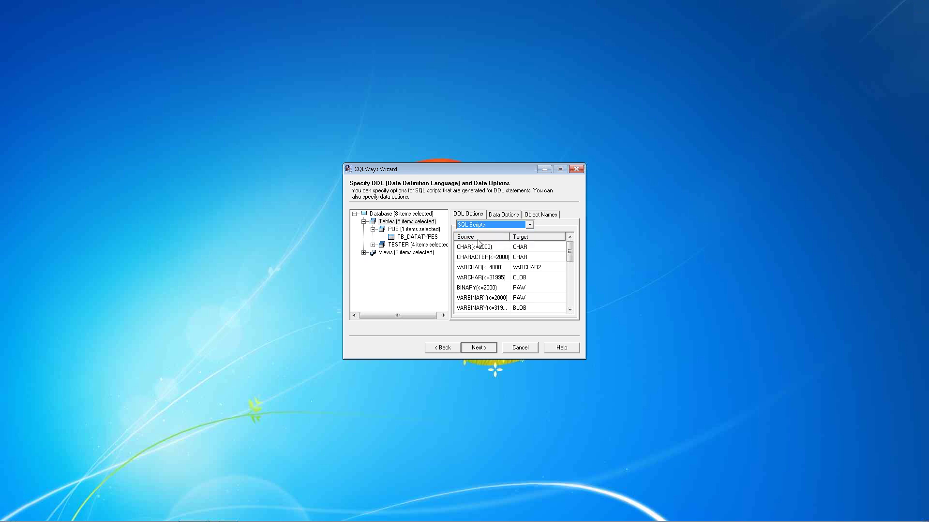
{"action": "left_click", "coordinate": [469, 236]}
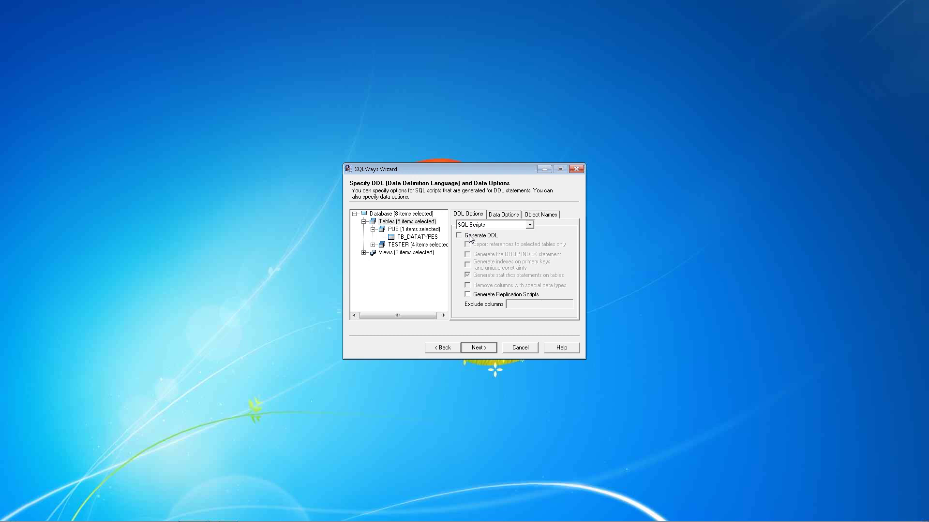
{"action": "left_click", "coordinate": [469, 237]}
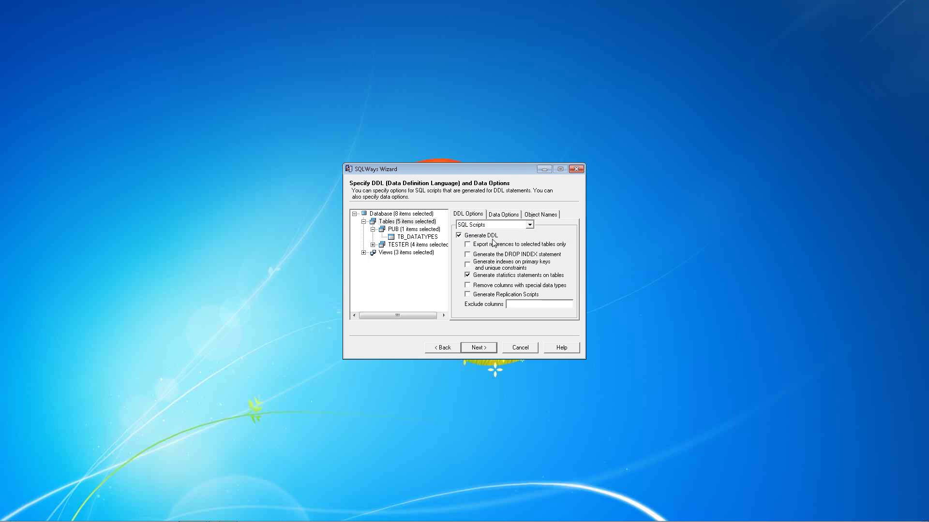
{"action": "left_click", "coordinate": [469, 237]}
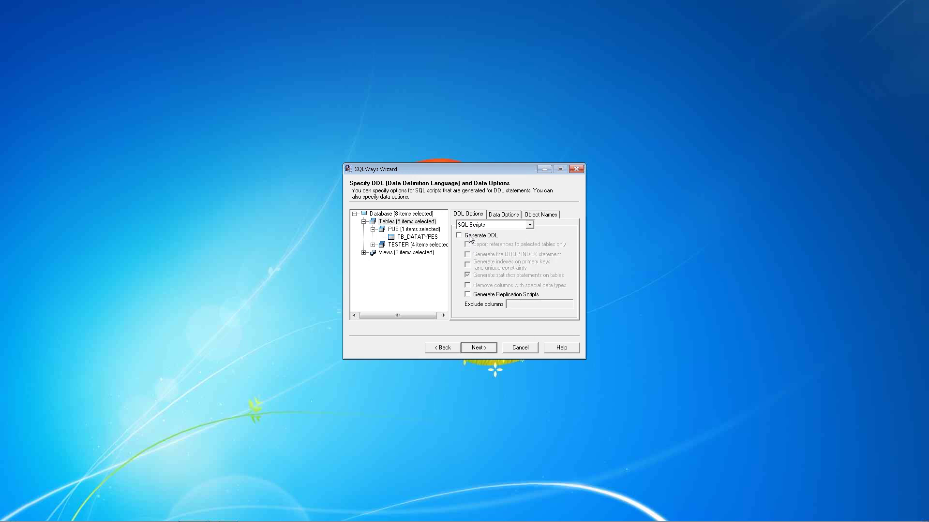
Accept S:\Demo\Progress\2Oracle\Export as the export directory and continue to the import options with Export Data kept on
{"action": "left_click", "coordinate": [485, 349]}
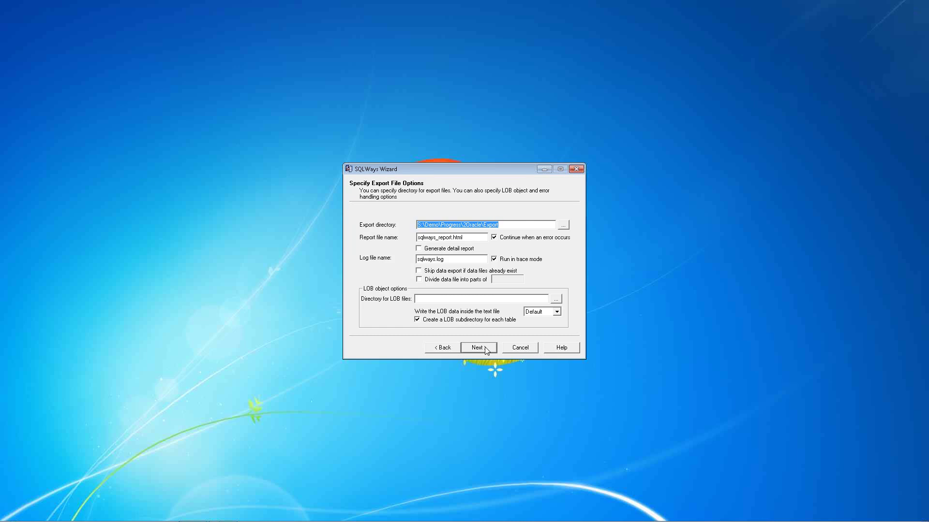
{"action": "left_click", "coordinate": [516, 226]}
{"action": "double_click", "coordinate": [521, 225]}
{"action": "key", "text": "End"}
{"action": "left_click", "coordinate": [478, 348]}
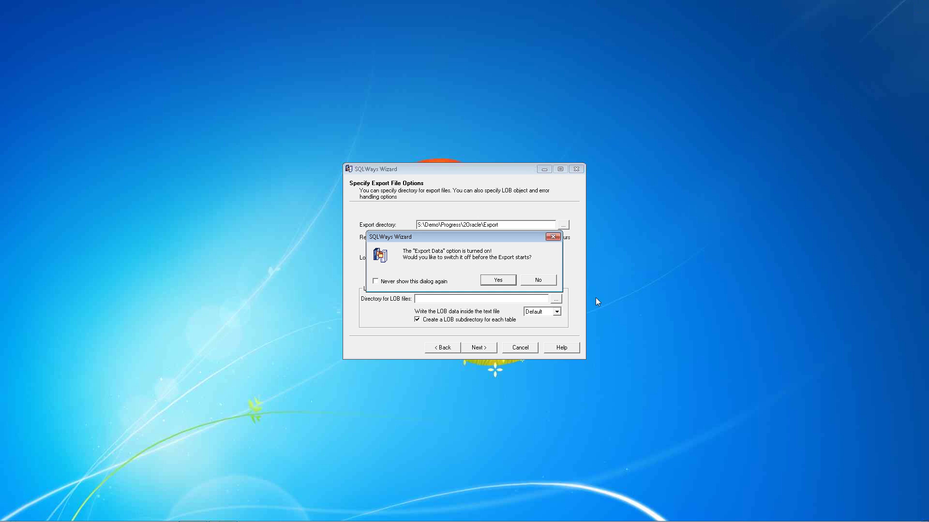
{"action": "left_click", "coordinate": [543, 282]}
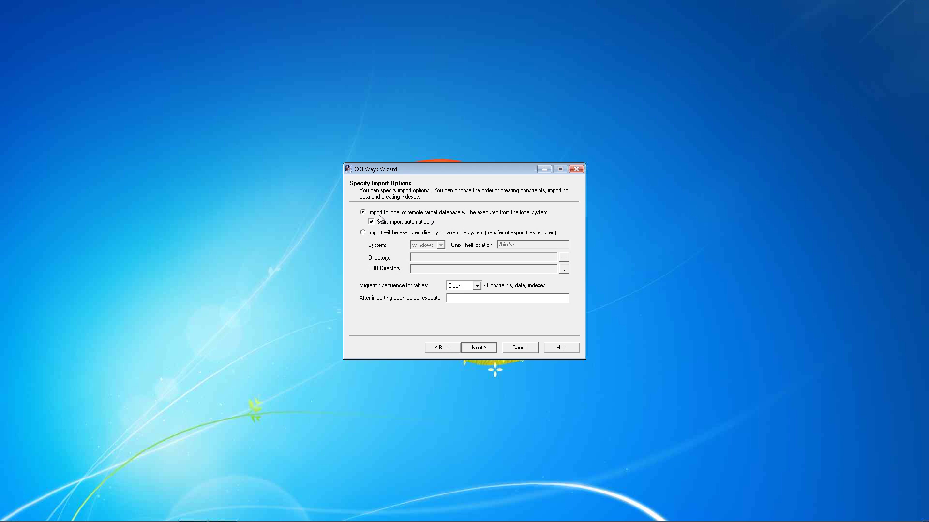
Try executing the import directly on a remote system, check the system choices, and return to importing from the local system
{"action": "left_click", "coordinate": [363, 233]}
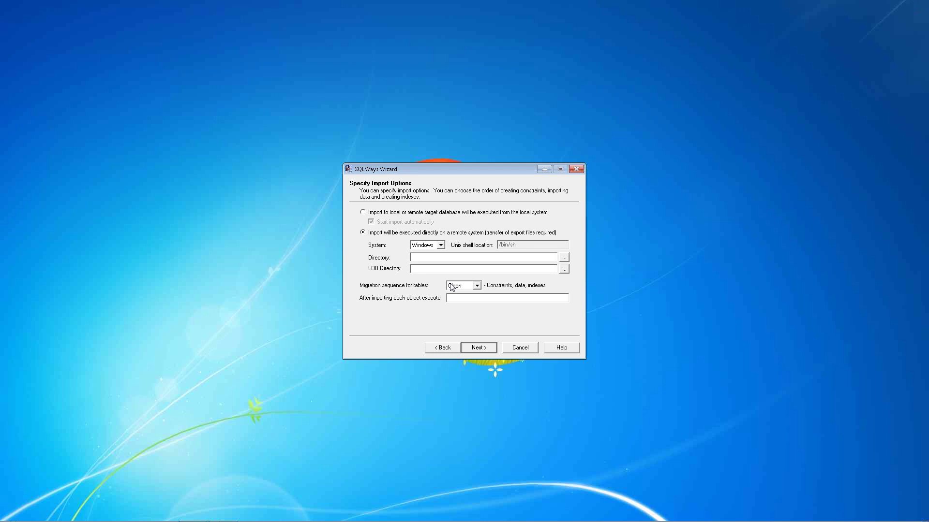
{"action": "left_click", "coordinate": [441, 245]}
{"action": "left_click", "coordinate": [480, 246]}
{"action": "left_click", "coordinate": [380, 213]}
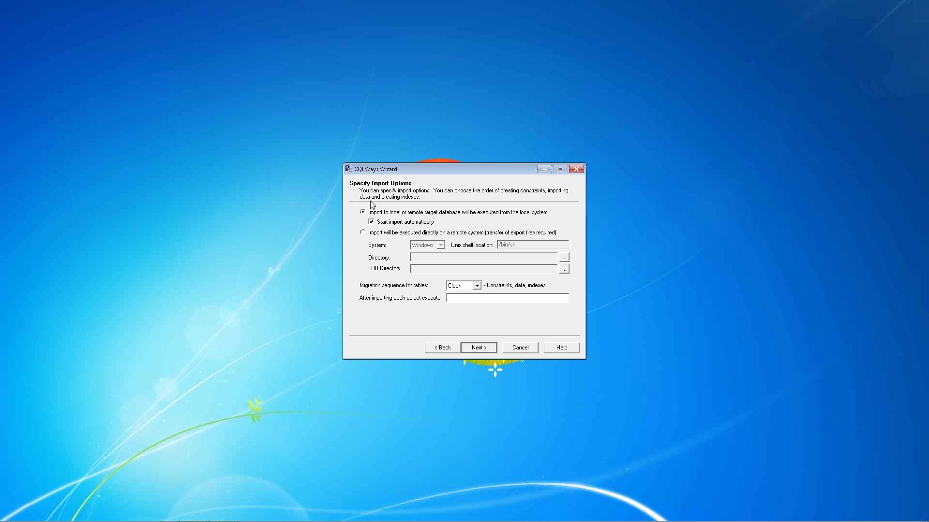
Review the summary of the migration selections through to the import command, and start the migration
{"action": "left_click", "coordinate": [477, 352]}
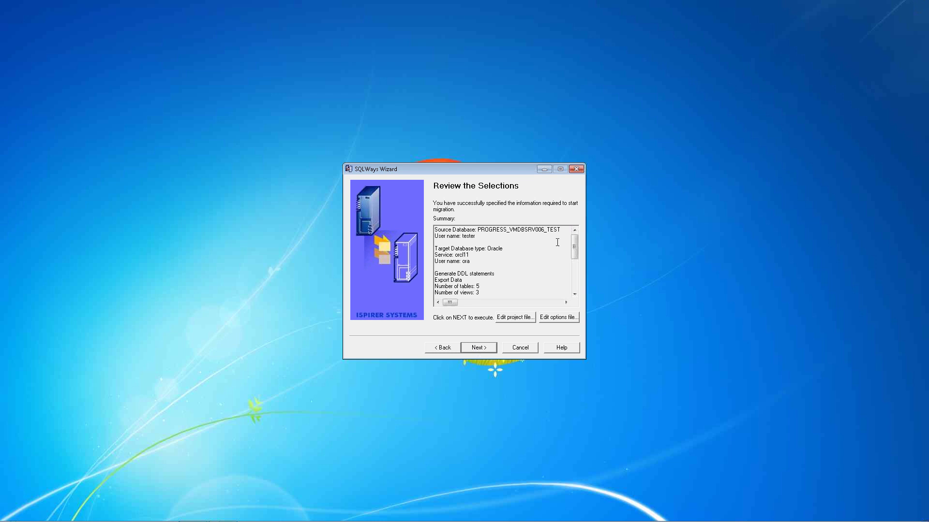
{"action": "mouse_move", "coordinate": [575, 244]}
{"action": "left_mouse_down"}
{"action": "mouse_move", "coordinate": [574, 282]}
{"action": "mouse_move", "coordinate": [569, 231]}
{"action": "mouse_move", "coordinate": [568, 246]}
{"action": "left_mouse_up"}
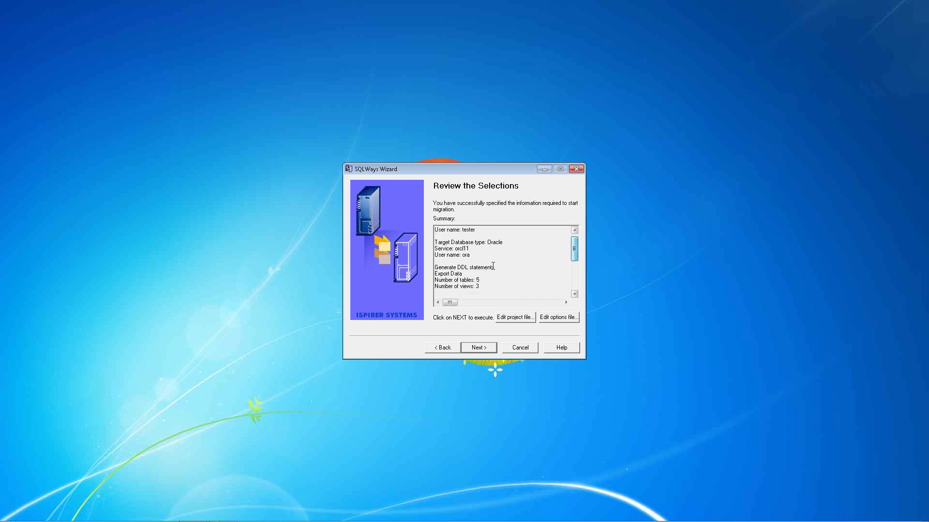
{"action": "left_click_drag", "start_coordinate": [484, 288], "coordinate": [435, 267]}
{"action": "left_click", "coordinate": [493, 279]}
{"action": "left_click_drag", "start_coordinate": [575, 246], "coordinate": [574, 277]}
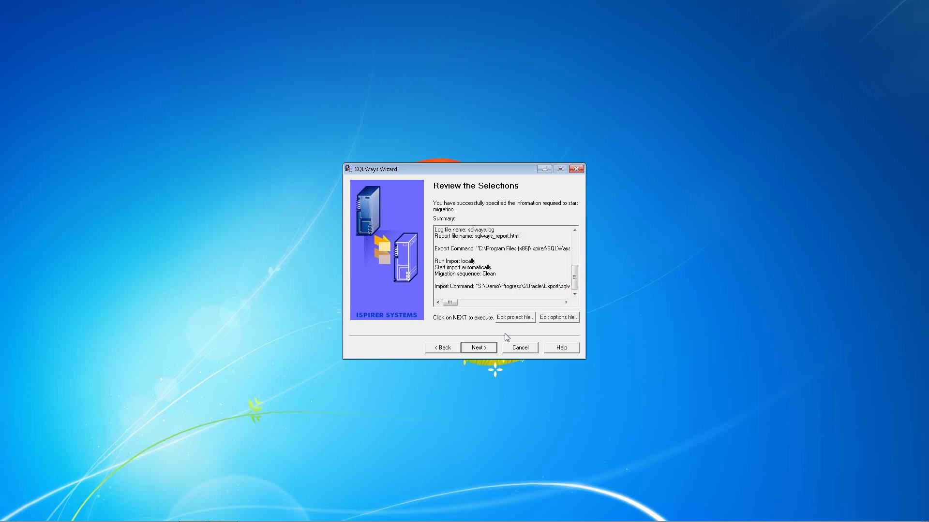
{"action": "left_click", "coordinate": [476, 346]}
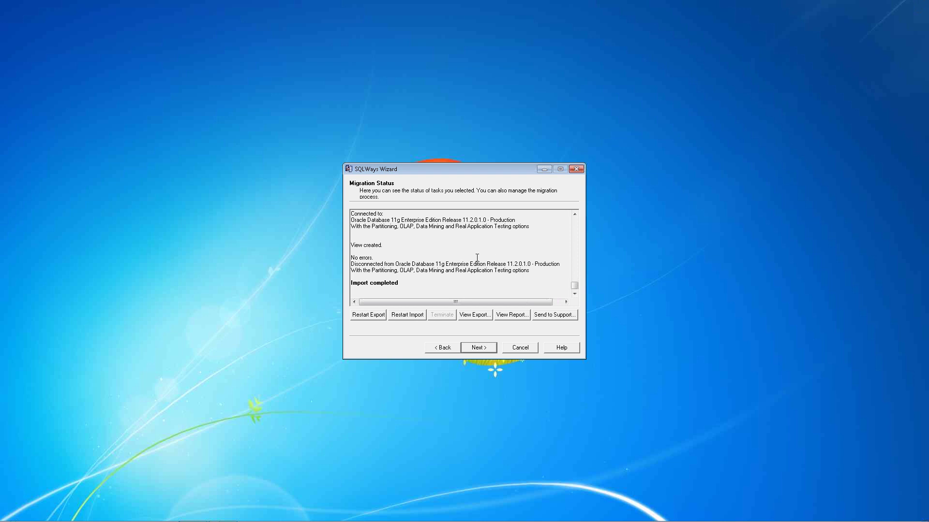
View the exported files and open the pub_tb_datatypes batch file for editing
{"action": "left_click", "coordinate": [476, 315]}
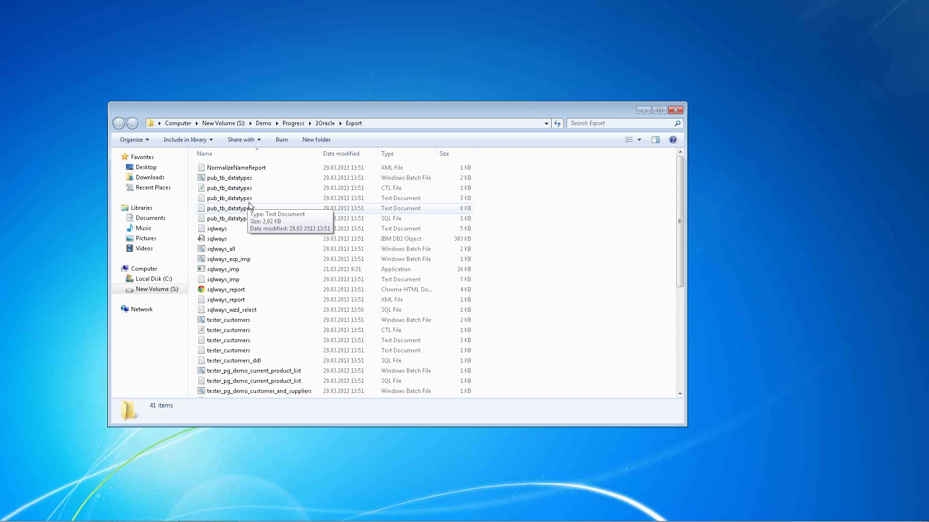
{"action": "left_click", "coordinate": [234, 180]}
{"action": "right_click", "coordinate": [233, 179]}
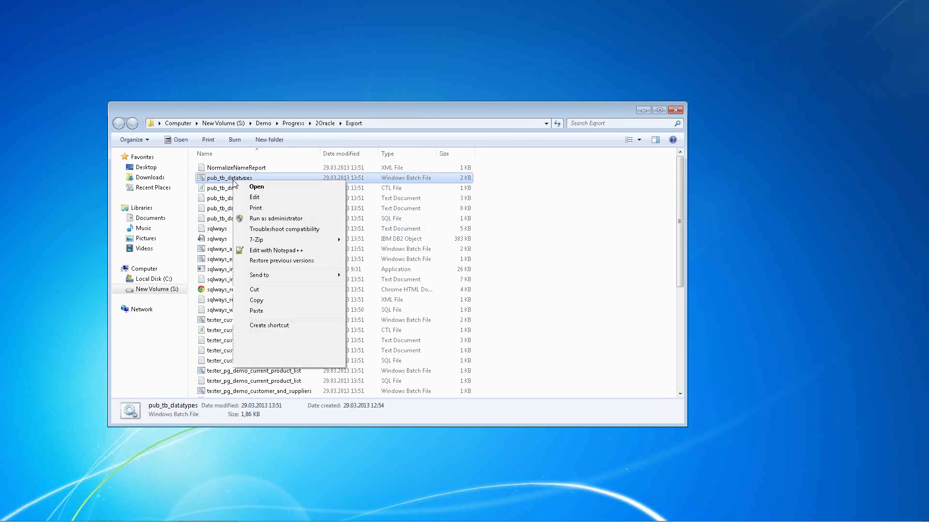
{"action": "left_click", "coordinate": [255, 196]}
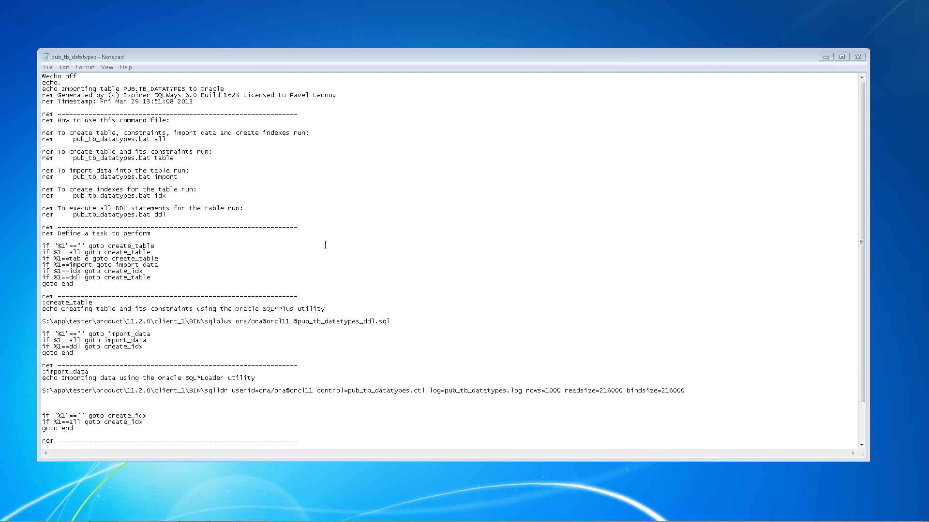
Examine the sqlplus table creation command and the sqlldr data import command in the batch file, and close it
{"action": "left_click_drag", "start_coordinate": [392, 321], "coordinate": [38, 324]}
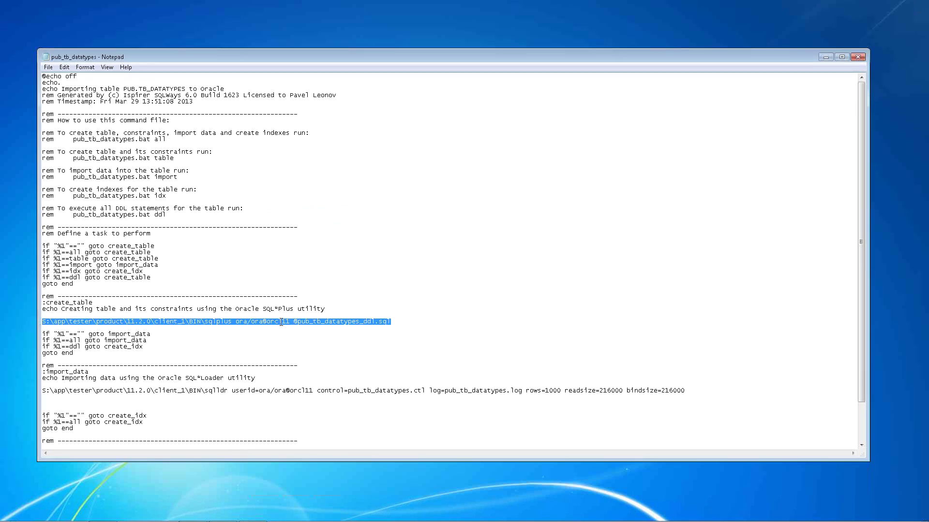
{"action": "left_click", "coordinate": [396, 325]}
{"action": "left_click_drag", "start_coordinate": [205, 322], "coordinate": [231, 323]}
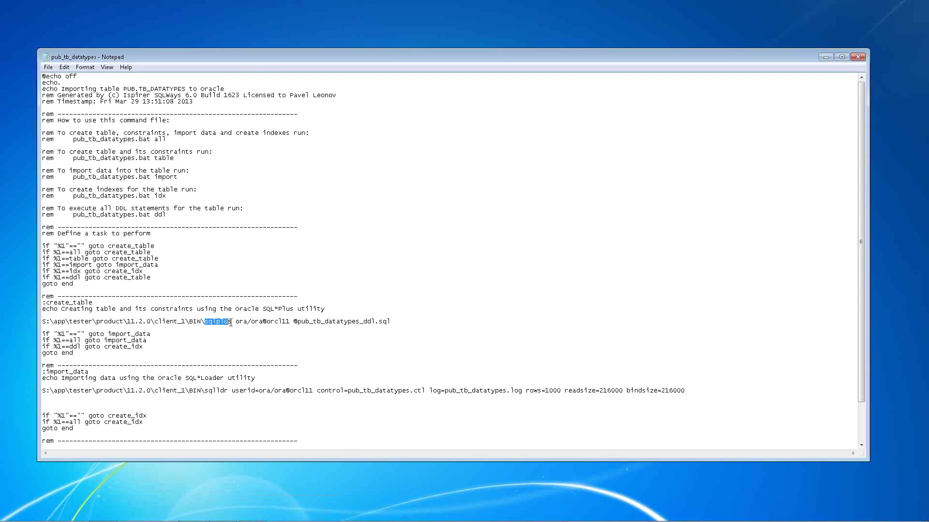
{"action": "left_click_drag", "start_coordinate": [693, 390], "coordinate": [82, 385]}
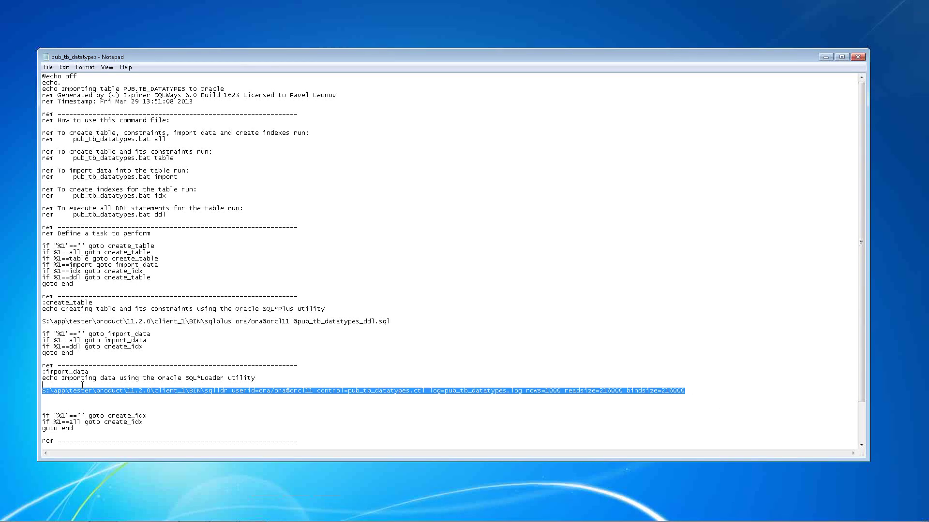
{"action": "left_click", "coordinate": [286, 391]}
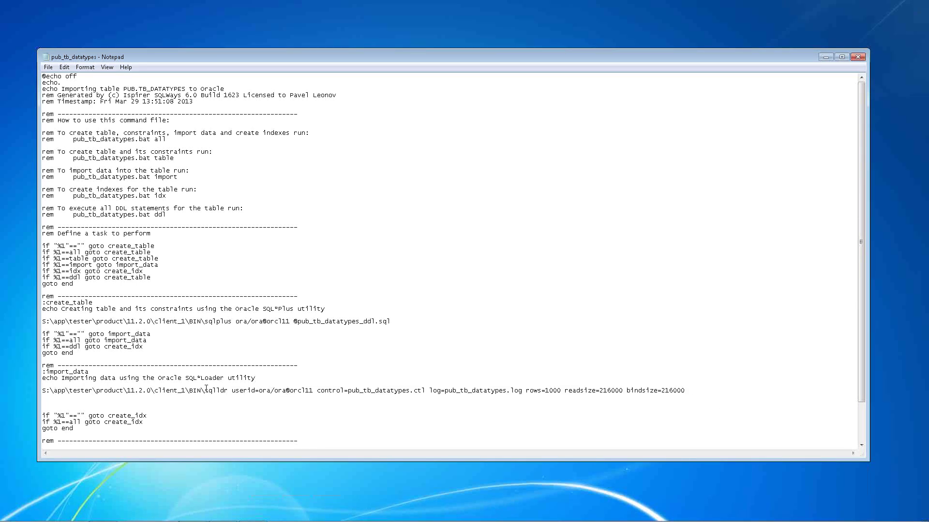
{"action": "left_click_drag", "start_coordinate": [204, 390], "coordinate": [229, 391]}
{"action": "left_click", "coordinate": [857, 57]}
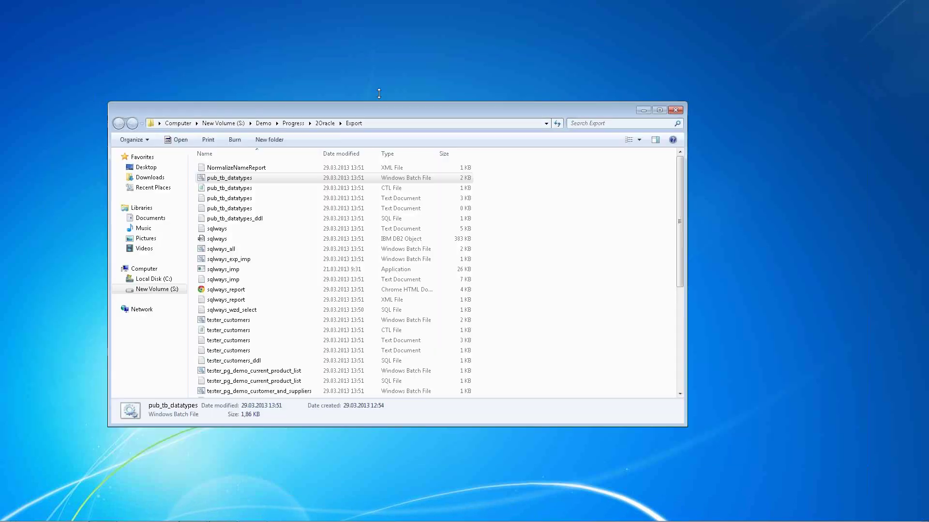
Open the pub_tb_datatypes CTL file, examine its SQL Loader load statement, and close it
{"action": "left_click", "coordinate": [225, 192]}
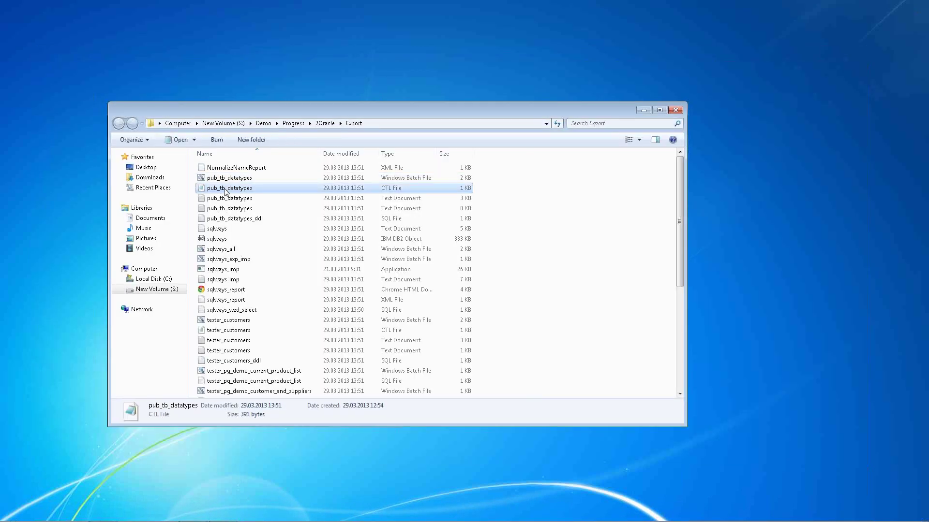
{"action": "double_click", "coordinate": [225, 191]}
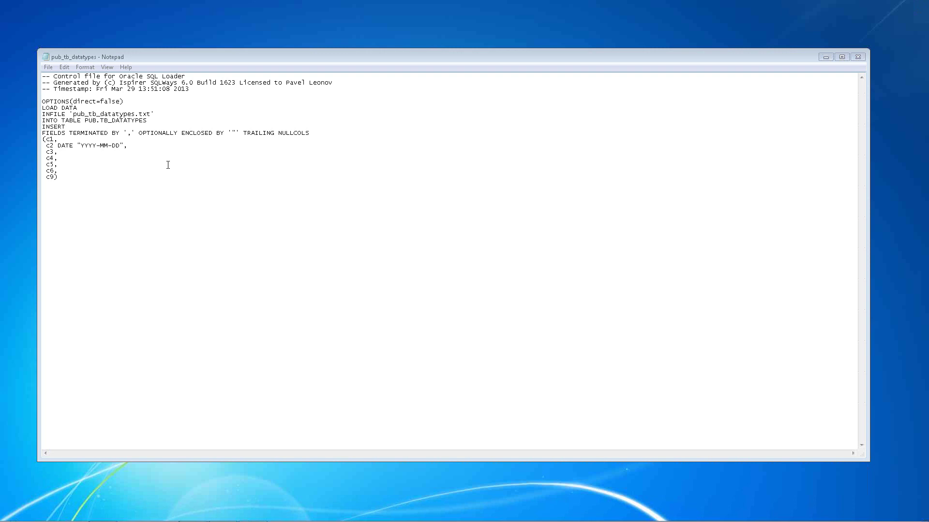
{"action": "left_click_drag", "start_coordinate": [42, 102], "coordinate": [90, 179]}
{"action": "left_click", "coordinate": [96, 183]}
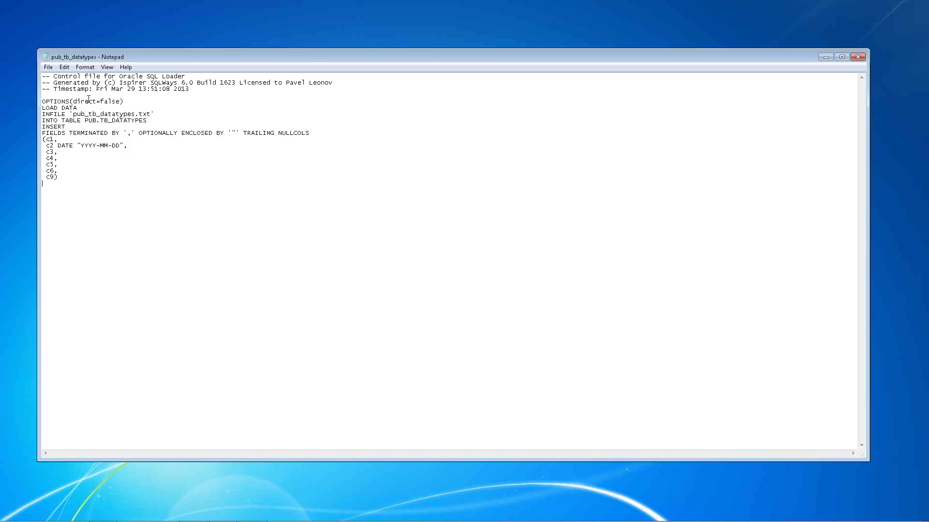
{"action": "left_click", "coordinate": [857, 57]}
View the 3 KB pub_tb_datatypes SQL*Loader log and the 0 KB pub_tb_datatypes data file, closing each one
{"action": "double_click", "coordinate": [434, 198]}
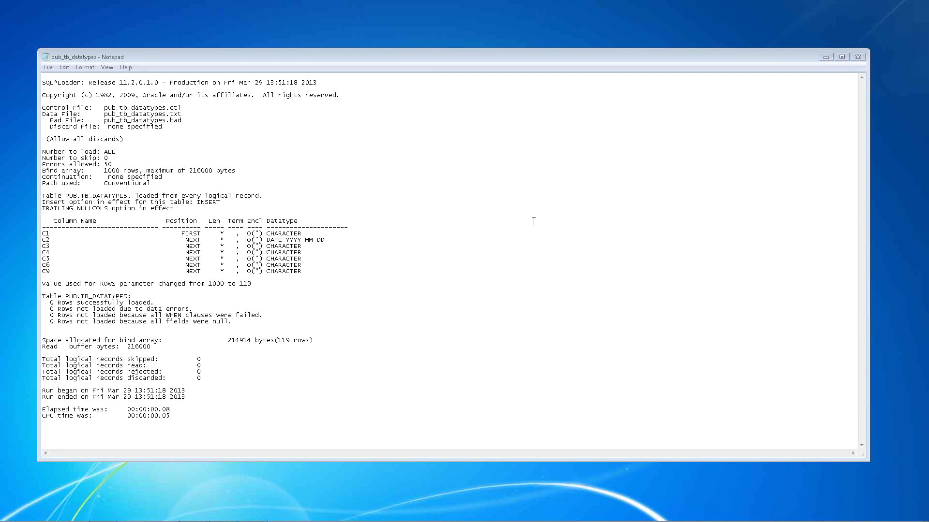
{"action": "left_click", "coordinate": [859, 57]}
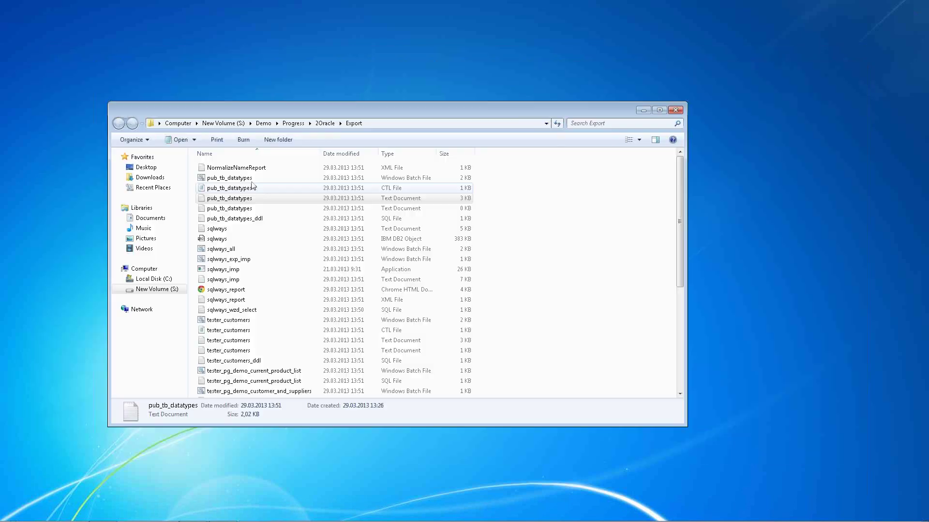
{"action": "double_click", "coordinate": [239, 208]}
{"action": "left_click", "coordinate": [848, 60]}
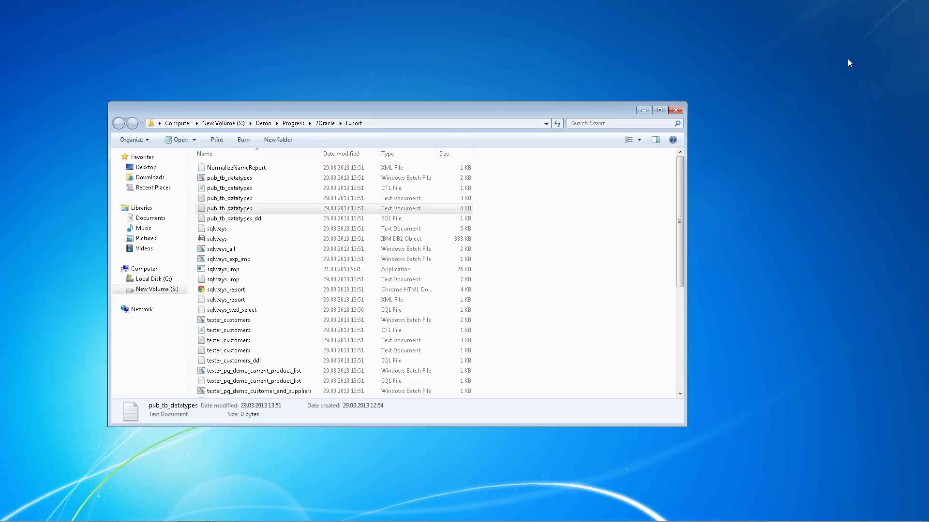
Open the pub_tb_datatypes_ddl SQL file and examine the commented source and the converted Oracle CREATE TABLE statement
{"action": "left_click", "coordinate": [236, 219]}
{"action": "double_click", "coordinate": [236, 219]}
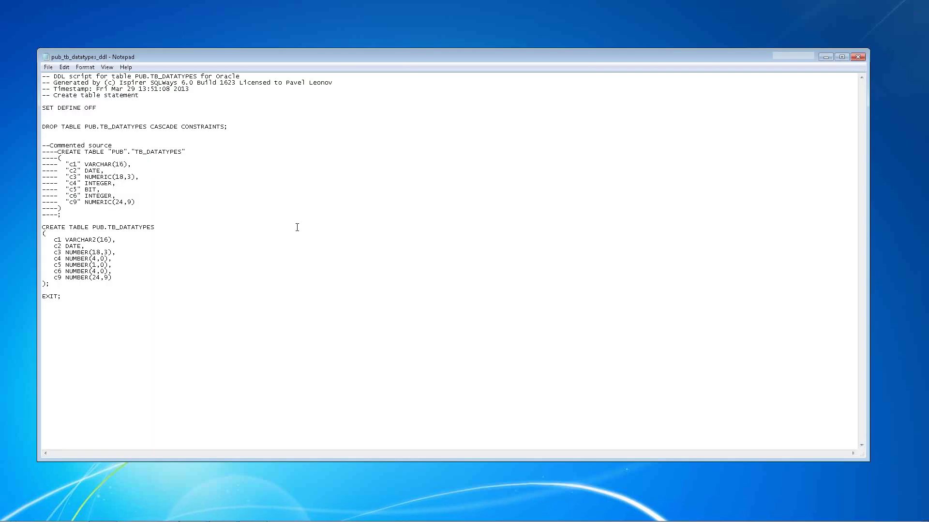
{"action": "left_click_drag", "start_coordinate": [74, 216], "coordinate": [21, 147]}
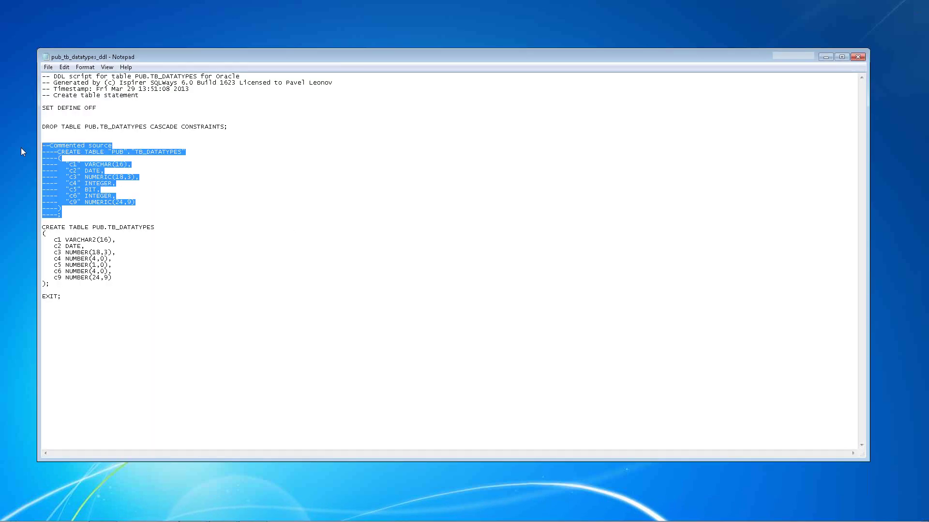
{"action": "left_click", "coordinate": [101, 318]}
{"action": "left_click_drag", "start_coordinate": [59, 288], "coordinate": [22, 228]}
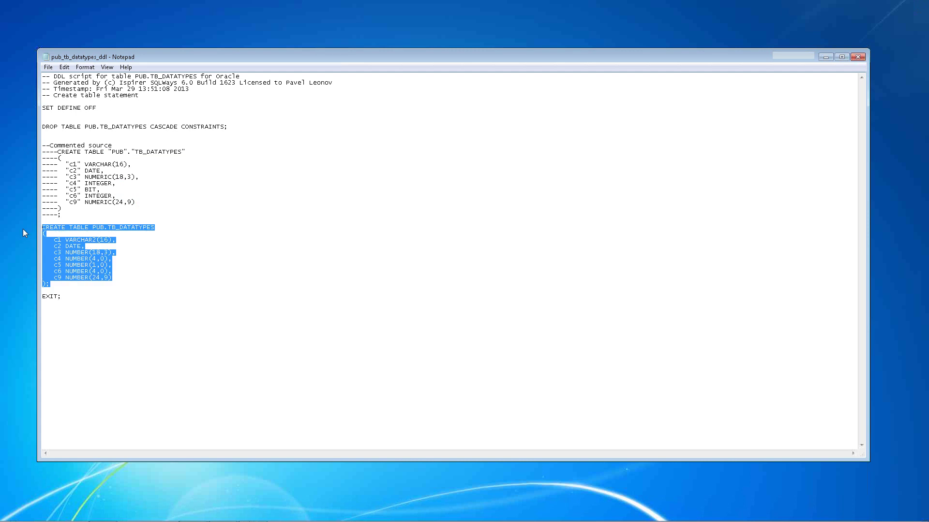
{"action": "left_click", "coordinate": [97, 260]}
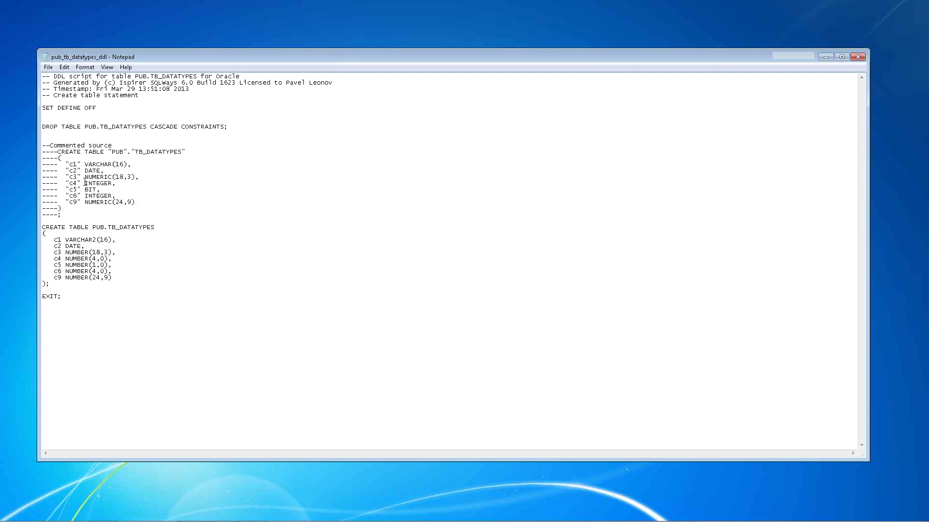
Compare the source and Oracle datatypes of columns c4 and c5 in the DDL script, and close the file
{"action": "left_click_drag", "start_coordinate": [85, 183], "coordinate": [118, 186]}
{"action": "left_click_drag", "start_coordinate": [66, 259], "coordinate": [114, 259]}
{"action": "left_click", "coordinate": [115, 258]}
{"action": "left_click_drag", "start_coordinate": [103, 190], "coordinate": [82, 191]}
{"action": "left_click_drag", "start_coordinate": [68, 265], "coordinate": [128, 263]}
{"action": "left_click", "coordinate": [235, 259]}
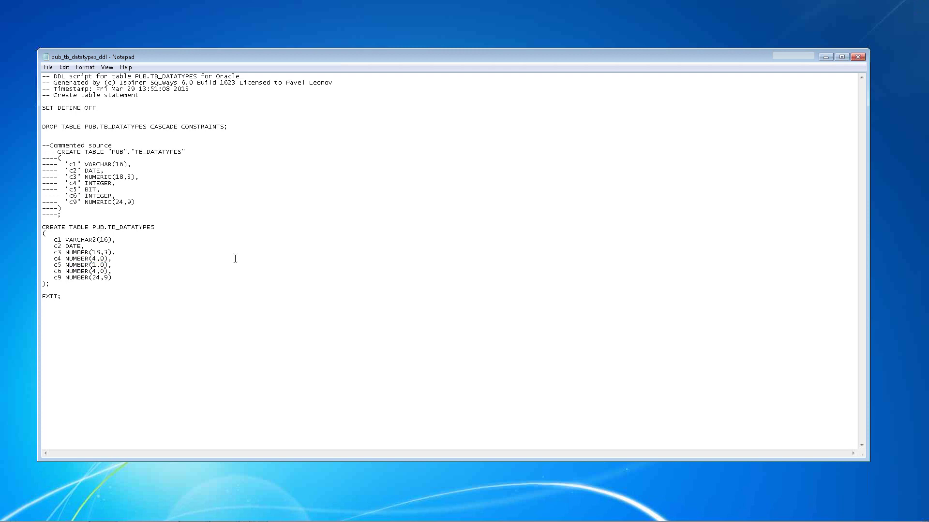
{"action": "left_click", "coordinate": [858, 57]}
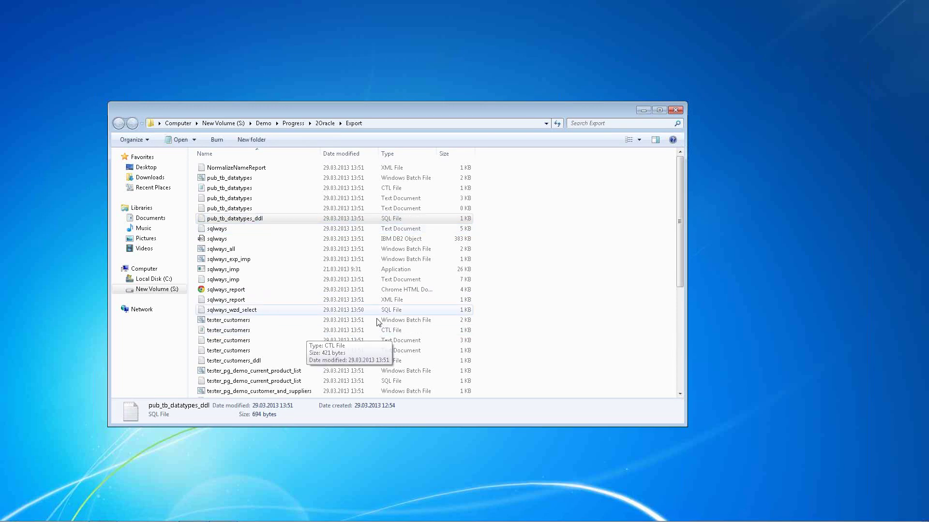
Open the 1 KB tester_customers text file, examine the exported data, and close it
{"action": "left_click", "coordinate": [586, 299]}
{"action": "scroll", "coordinate": [586, 299], "scroll_direction": "down", "scroll_amount": 1}
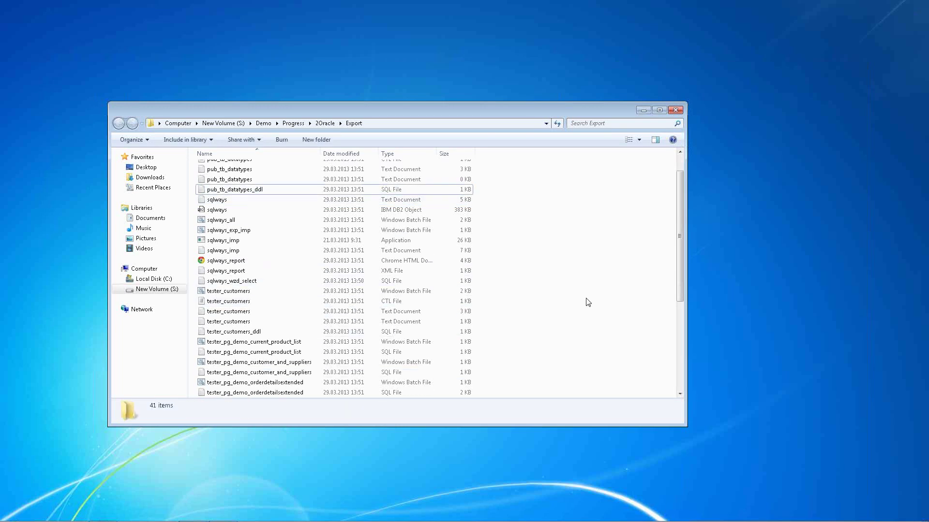
{"action": "double_click", "coordinate": [233, 321]}
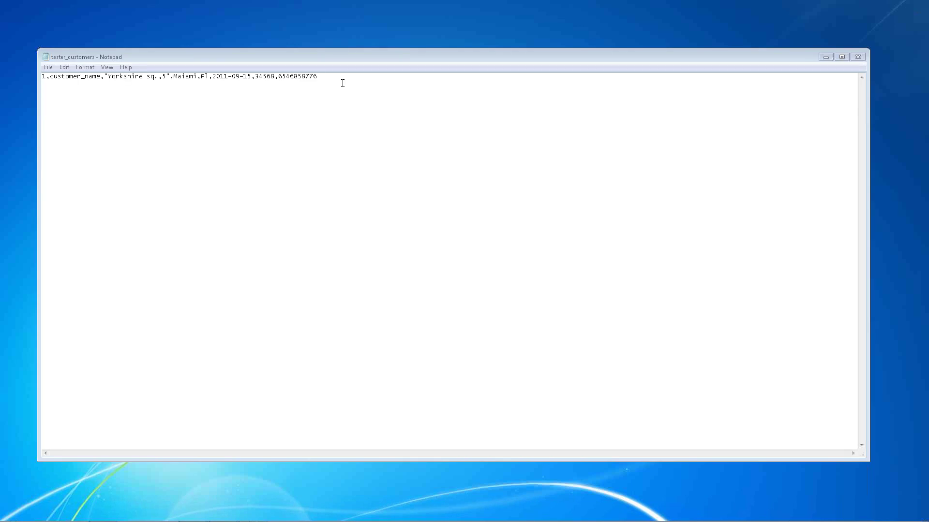
{"action": "key", "text": "ctrl+a"}
{"action": "left_click", "coordinate": [308, 113]}
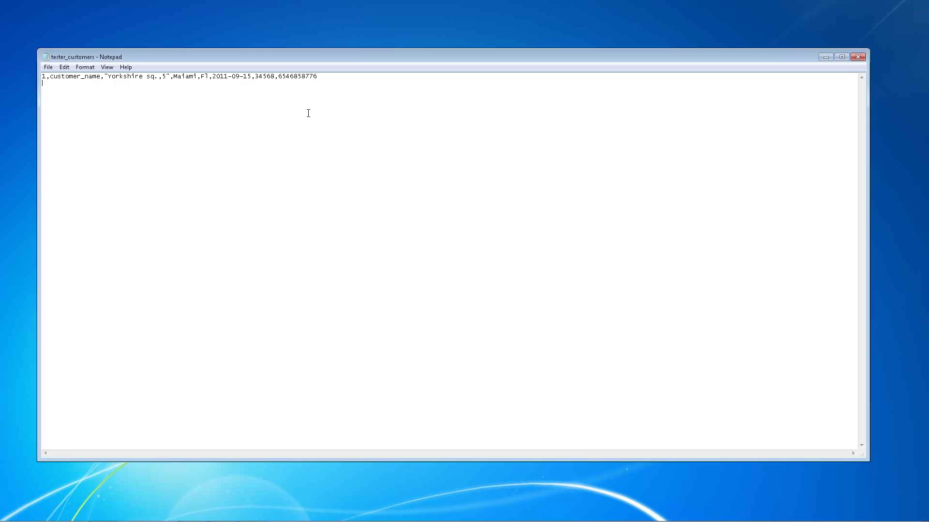
{"action": "left_click", "coordinate": [856, 59]}
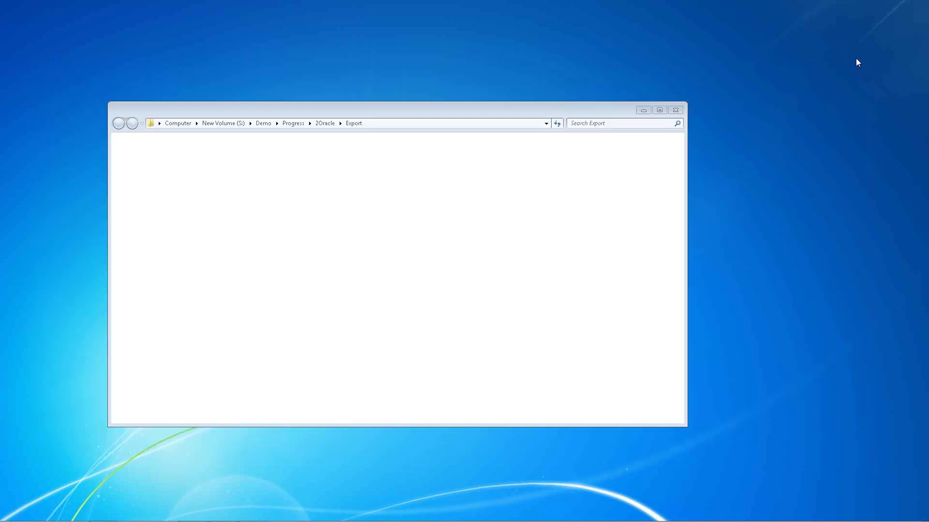
Open the 3 KB tester_customers SQL*Loader log, examine the loaded rows and total logical record lines, and close it
{"action": "left_click", "coordinate": [250, 312]}
{"action": "double_click", "coordinate": [251, 312]}
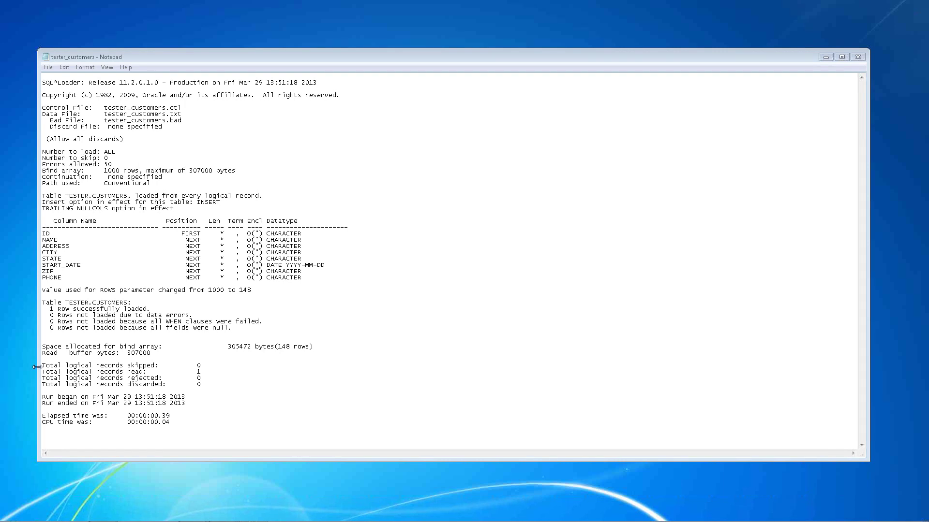
{"action": "left_click_drag", "start_coordinate": [42, 366], "coordinate": [247, 370]}
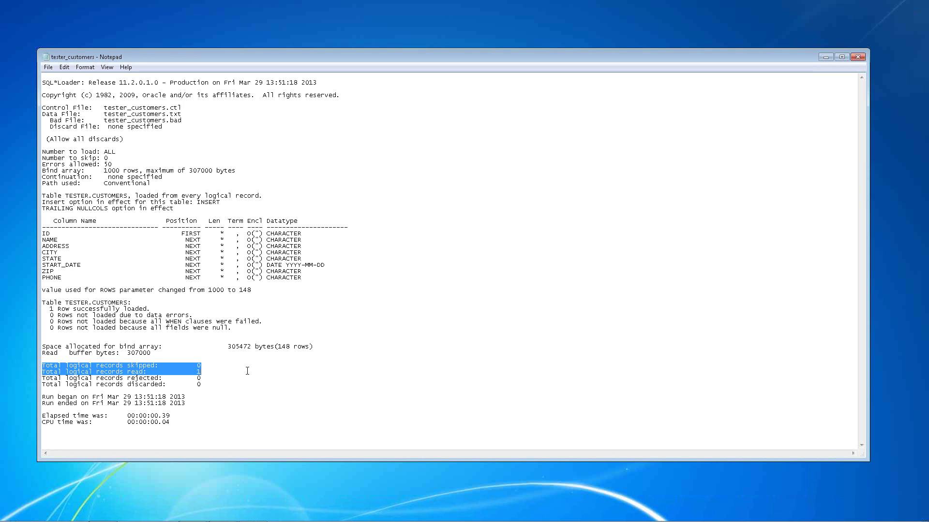
{"action": "left_click", "coordinate": [135, 308]}
{"action": "left_click_drag", "start_coordinate": [173, 308], "coordinate": [28, 304]}
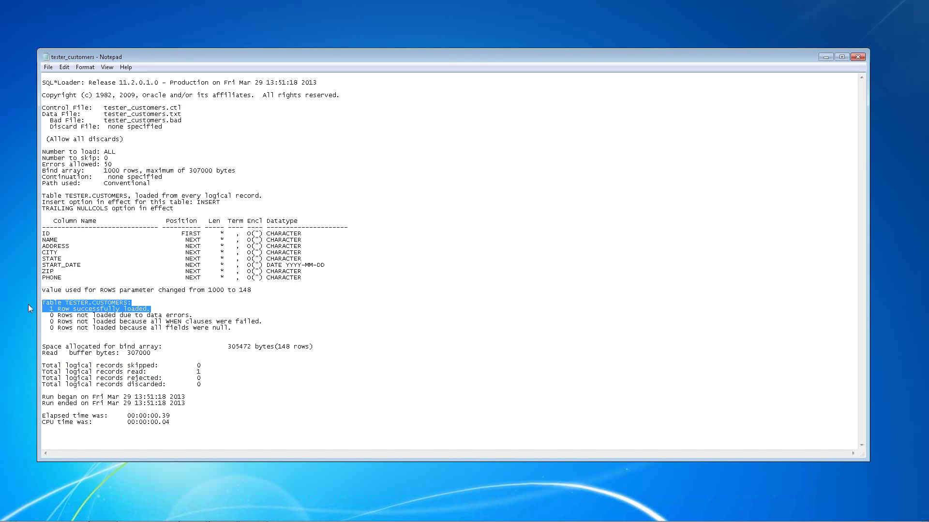
{"action": "left_click", "coordinate": [185, 366]}
{"action": "mouse_move", "coordinate": [44, 373]}
{"action": "left_mouse_down"}
{"action": "mouse_move", "coordinate": [200, 374]}
{"action": "mouse_move", "coordinate": [58, 379]}
{"action": "left_mouse_up"}
{"action": "left_click_drag", "start_coordinate": [202, 385], "coordinate": [43, 364]}
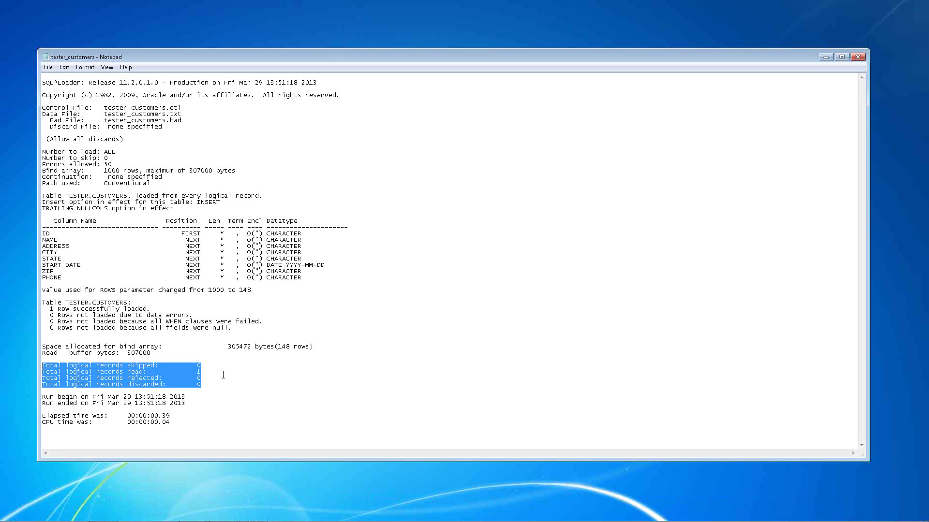
{"action": "left_click", "coordinate": [119, 448]}
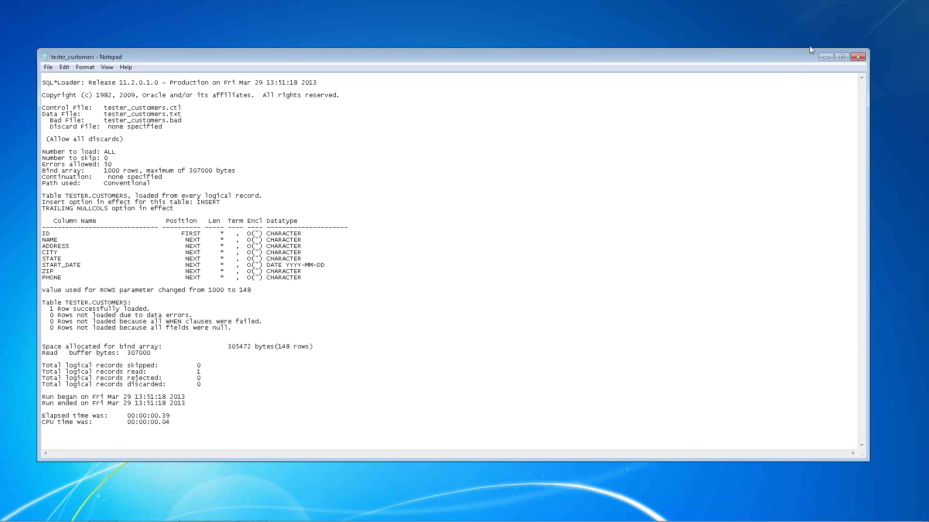
{"action": "left_click", "coordinate": [860, 59]}
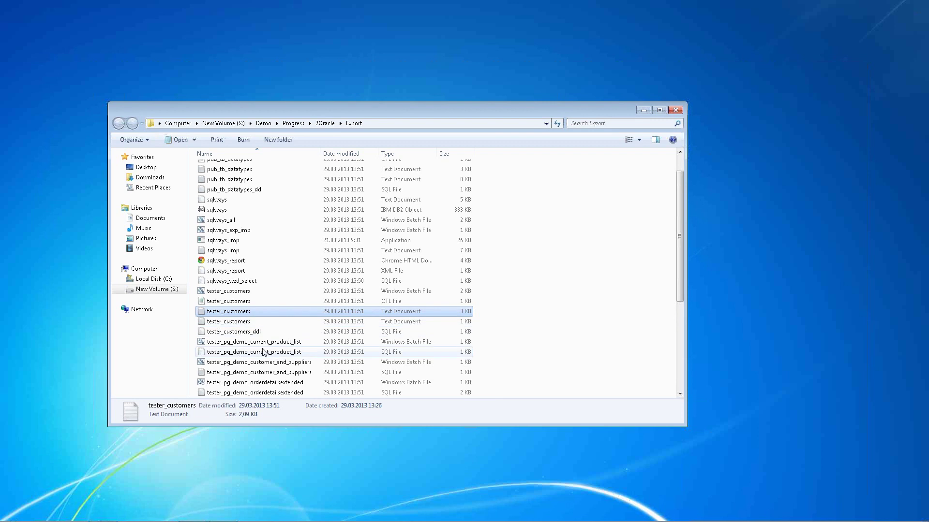
Open the tester_pg_demo_current_product_list batch file for editing, examine its sqlplus command, and close it
{"action": "right_click", "coordinate": [255, 342]}
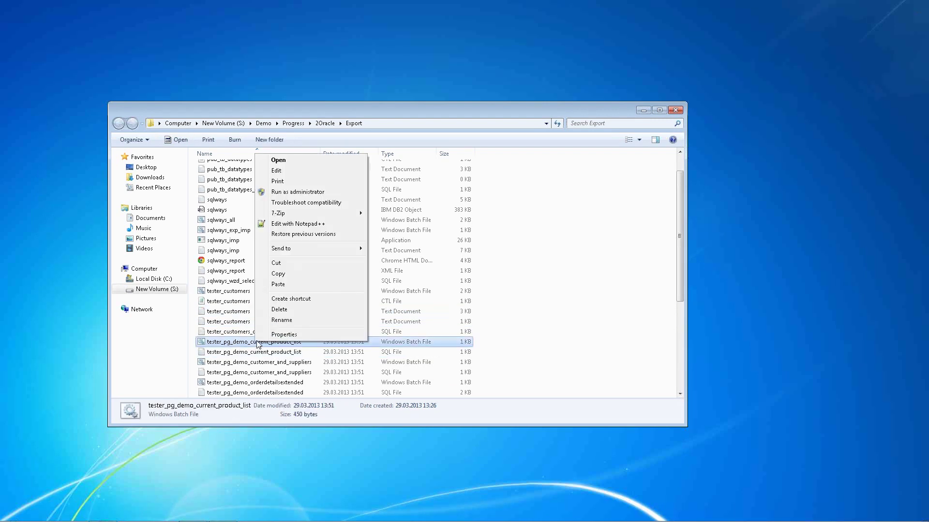
{"action": "left_click", "coordinate": [283, 171]}
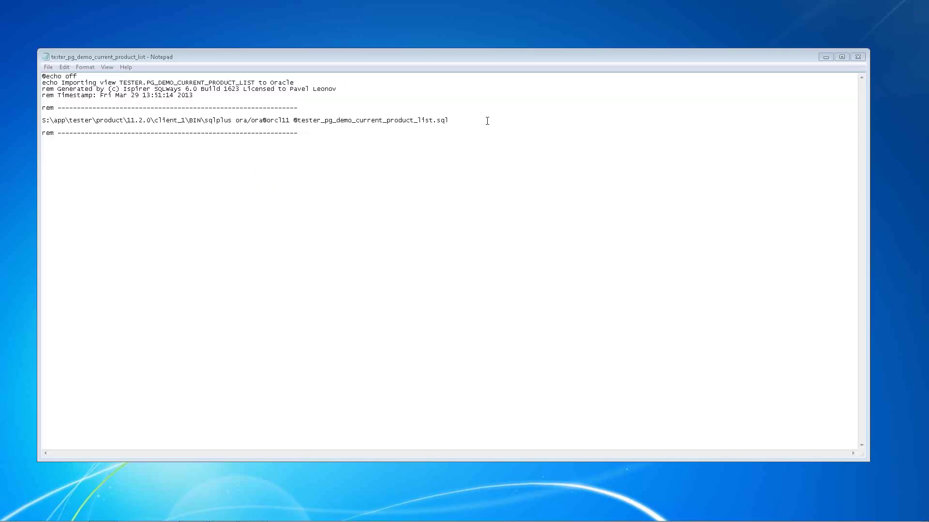
{"action": "left_click_drag", "start_coordinate": [479, 120], "coordinate": [11, 111]}
{"action": "left_click", "coordinate": [290, 213]}
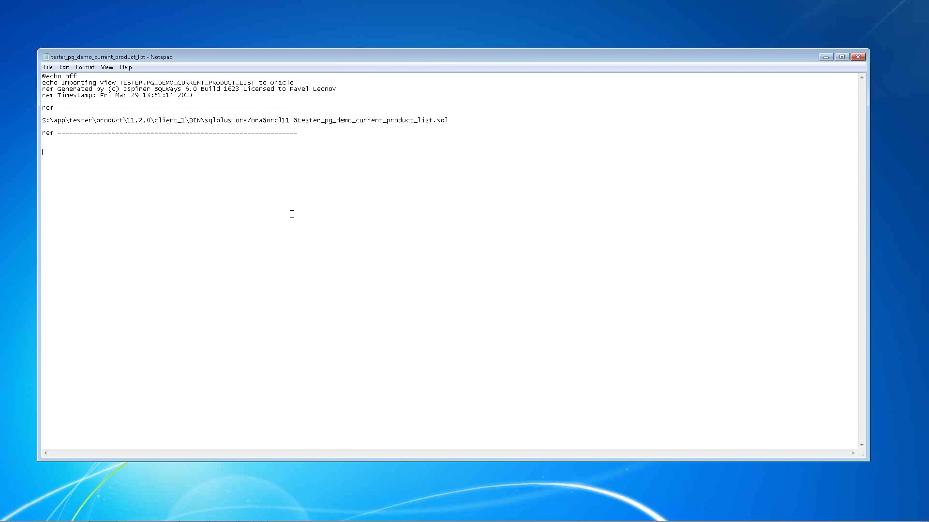
{"action": "left_click", "coordinate": [857, 60]}
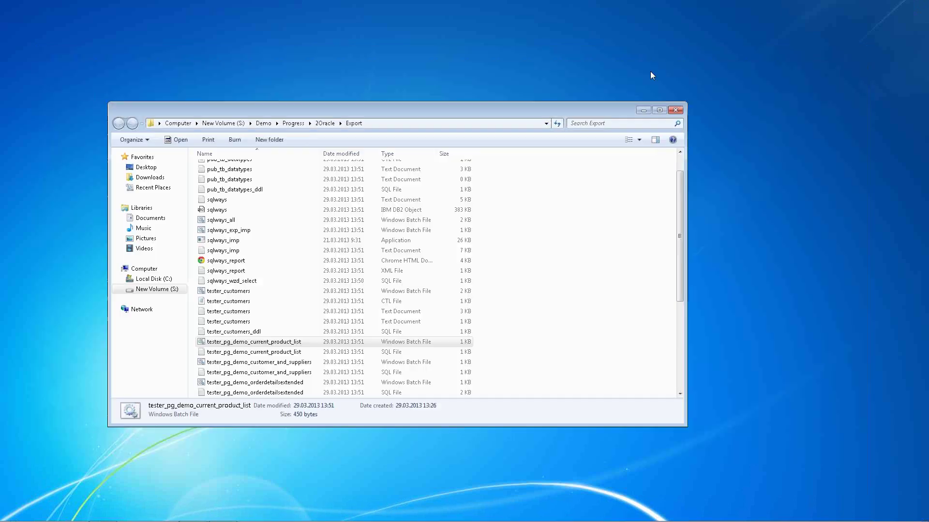
Open the tester_pg_demo_current_product_list SQL file, examine the CREATE OR REPLACE VIEW and SHOW ERRORS statements, and close it
{"action": "double_click", "coordinate": [266, 357]}
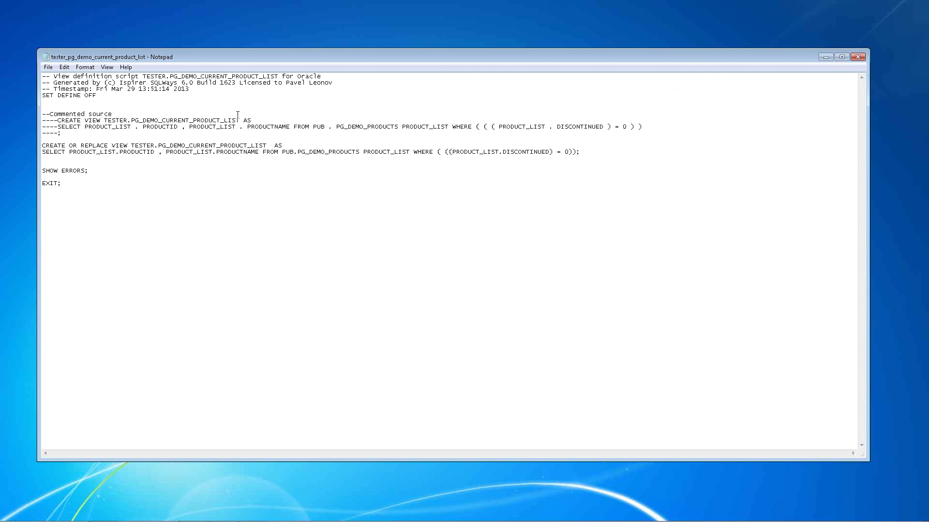
{"action": "left_click_drag", "start_coordinate": [42, 118], "coordinate": [31, 152]}
{"action": "left_click", "coordinate": [119, 160]}
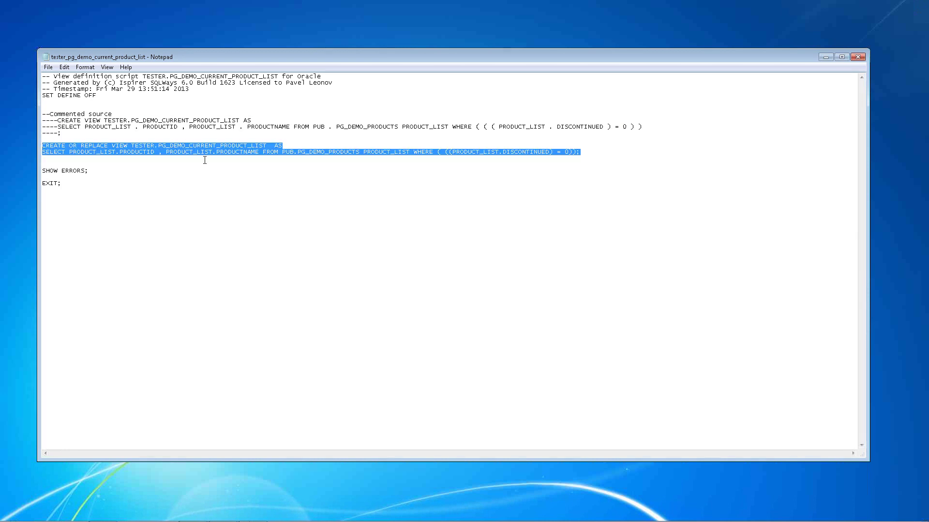
{"action": "left_click_drag", "start_coordinate": [89, 171], "coordinate": [37, 170]}
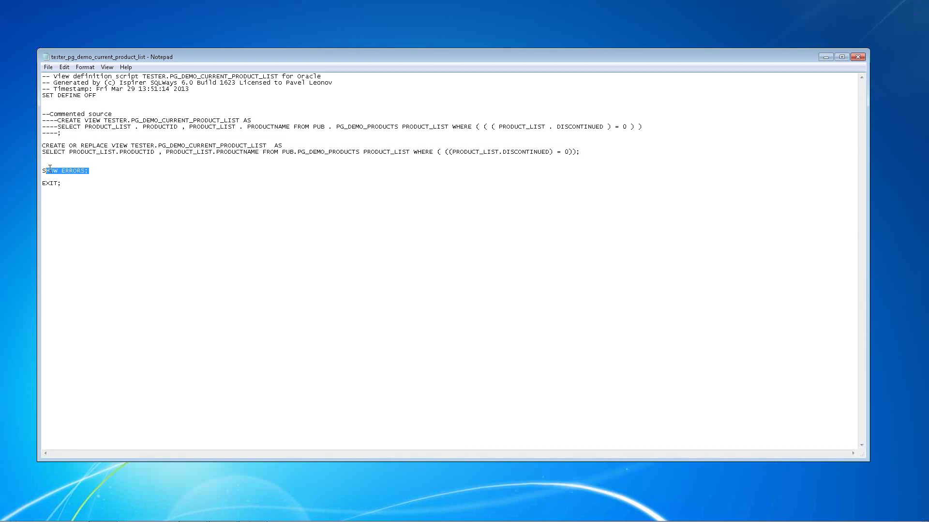
{"action": "left_click", "coordinate": [92, 170]}
{"action": "left_click", "coordinate": [224, 176]}
{"action": "left_click", "coordinate": [858, 56]}
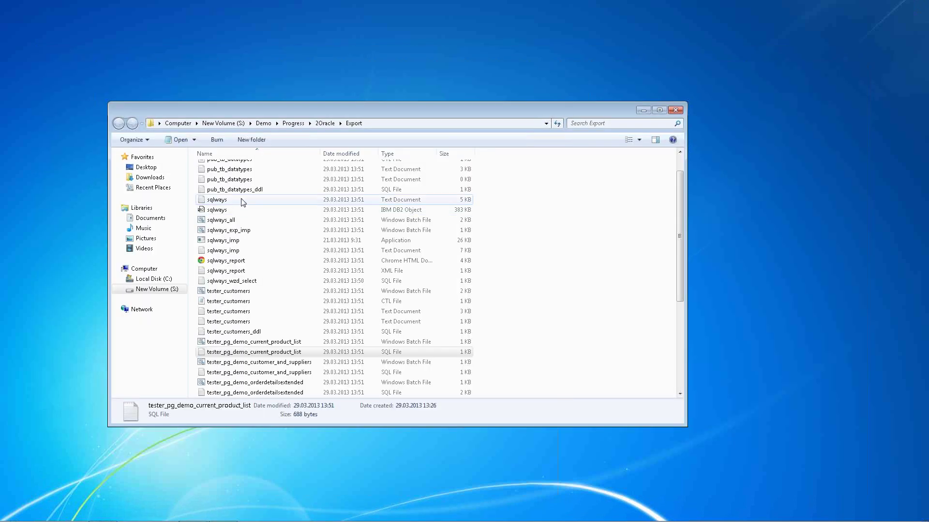
View the sqlways text log and close it, and read through the table import entries in the sqlways_imp text log
{"action": "double_click", "coordinate": [242, 200]}
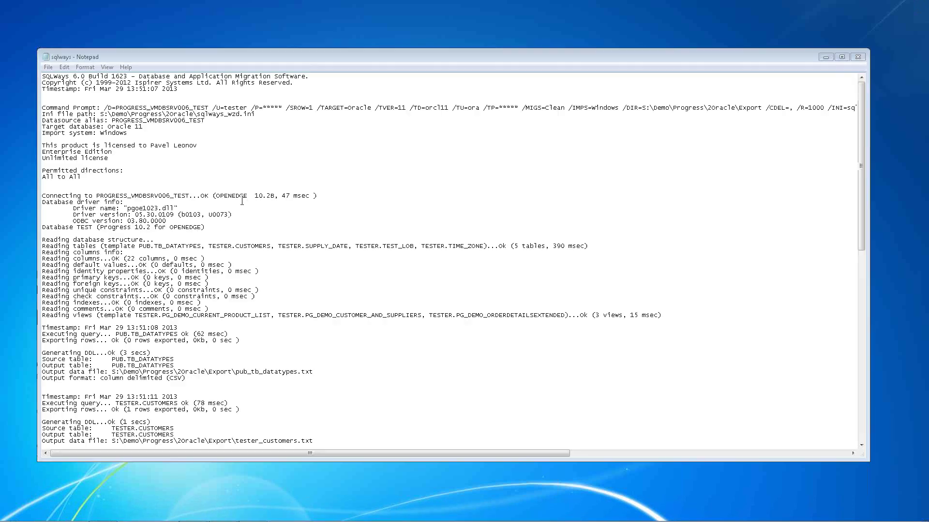
{"action": "left_click", "coordinate": [857, 56]}
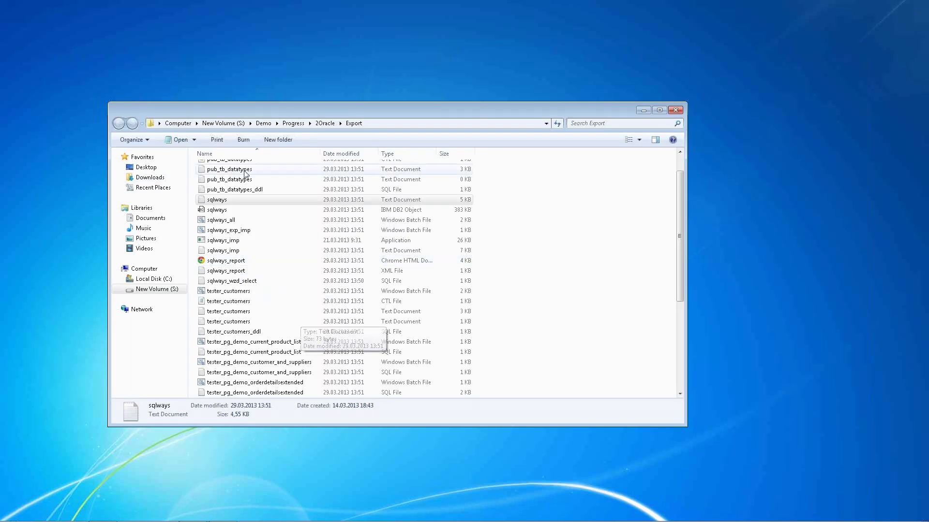
{"action": "double_click", "coordinate": [228, 250]}
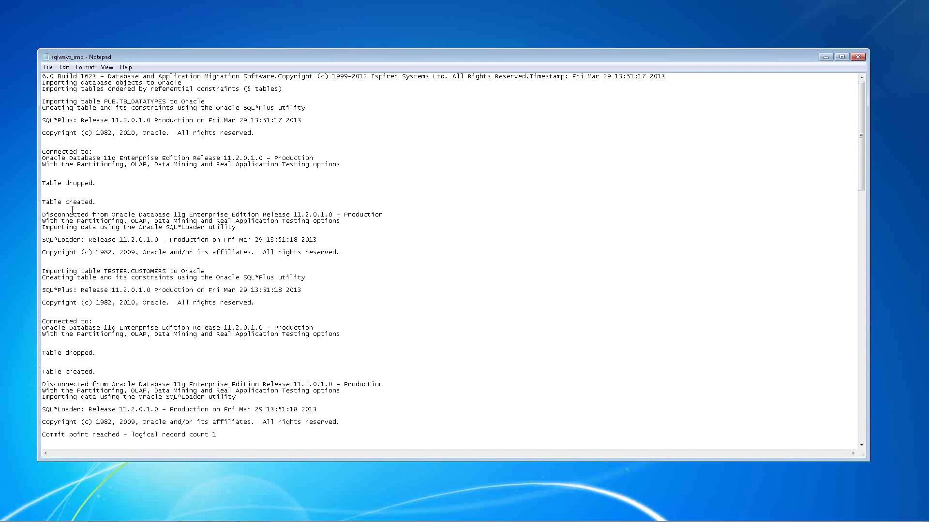
{"action": "scroll", "coordinate": [137, 225], "scroll_direction": "down", "scroll_amount": 13}
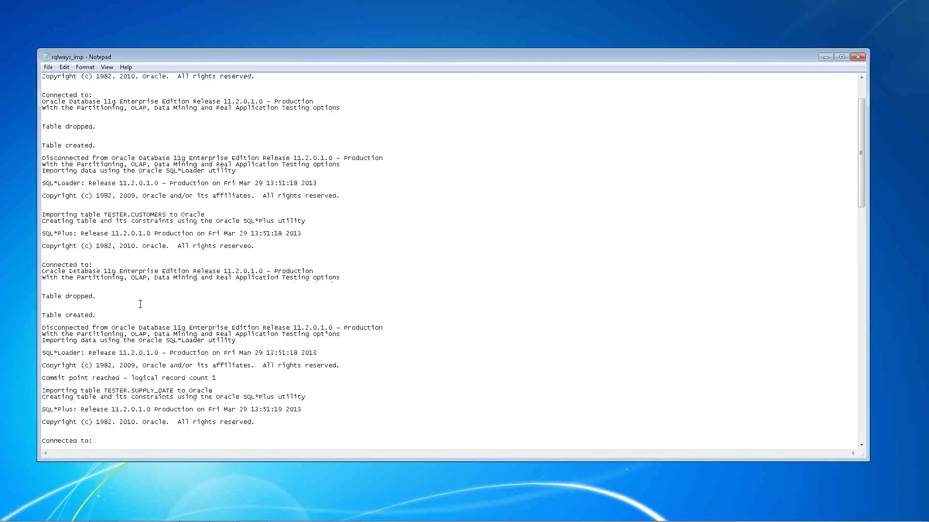
{"action": "scroll", "coordinate": [137, 309], "scroll_direction": "down", "scroll_amount": 13}
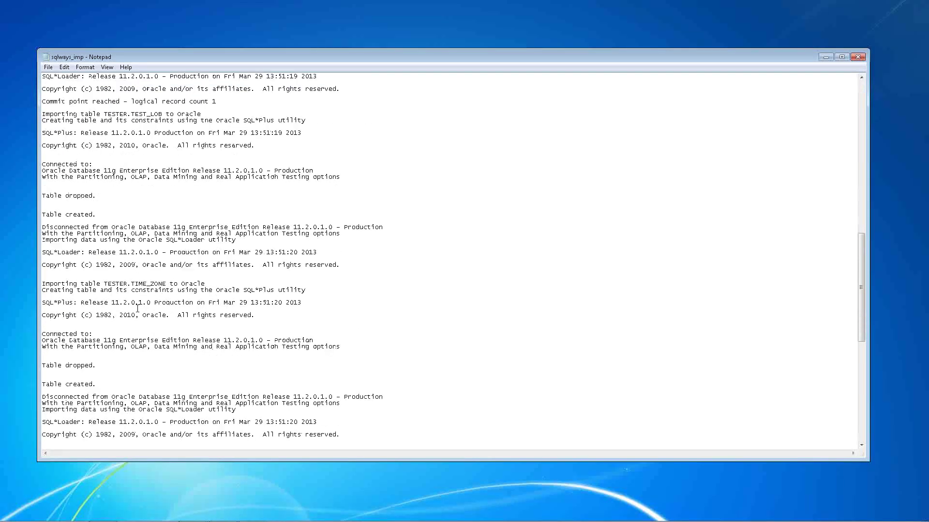
{"action": "scroll", "coordinate": [137, 308], "scroll_direction": "down", "scroll_amount": 7}
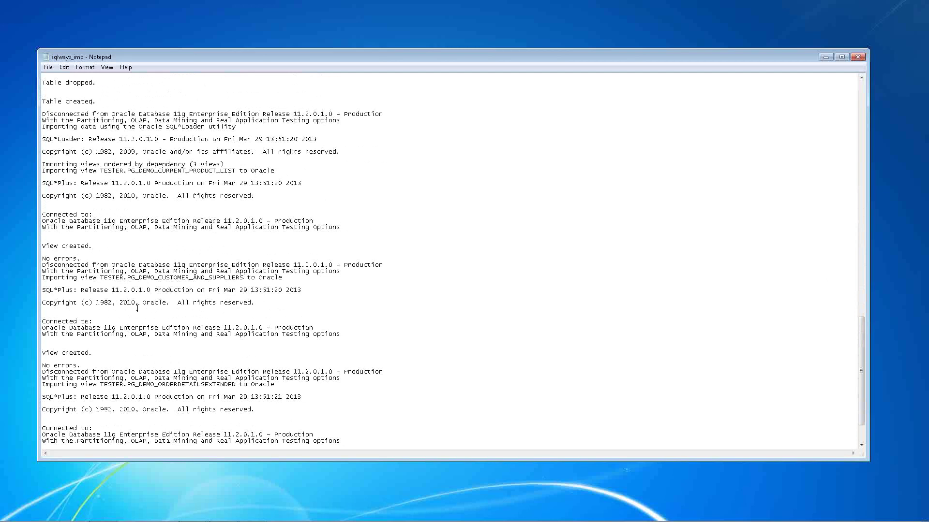
Check the error status line under each of the three view creation entries in the sqlways_imp log
{"action": "left_click_drag", "start_coordinate": [94, 242], "coordinate": [40, 259]}
{"action": "left_click", "coordinate": [83, 258]}
{"action": "left_click", "coordinate": [85, 259]}
{"action": "scroll", "coordinate": [143, 309], "scroll_direction": "down", "scroll_amount": 2}
{"action": "left_click_drag", "start_coordinate": [83, 328], "coordinate": [41, 328]}
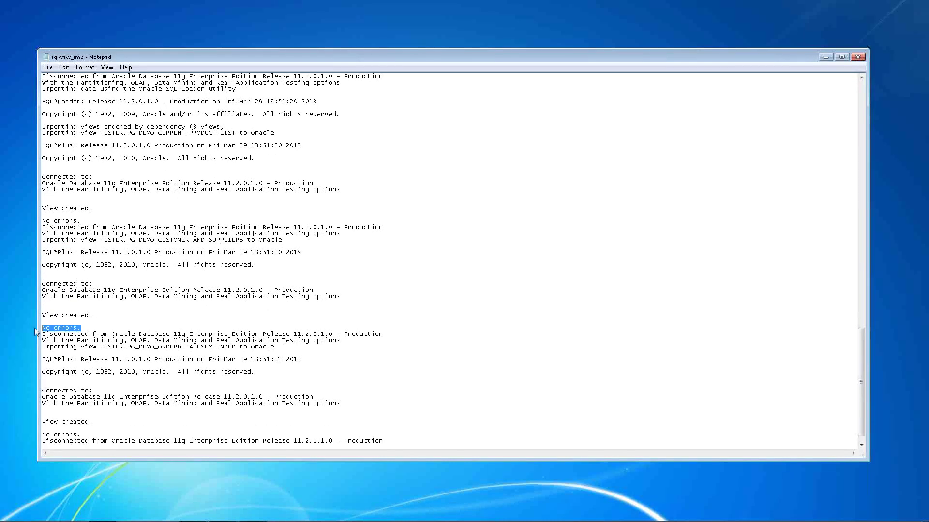
{"action": "scroll", "coordinate": [120, 353], "scroll_direction": "down", "scroll_amount": 1}
{"action": "left_click_drag", "start_coordinate": [83, 422], "coordinate": [41, 422]}
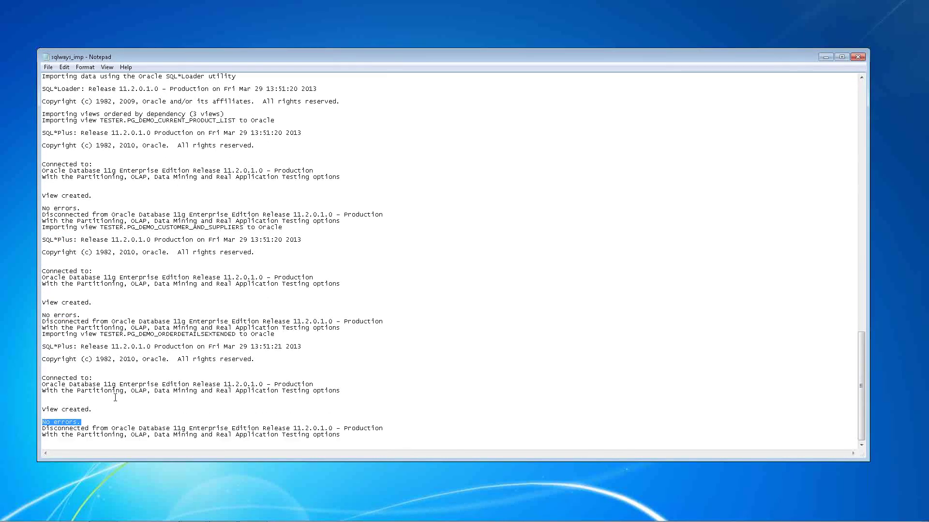
Close the sqlways_imp log, open the sqlways text log, and examine the full Command Prompt line with its migration parameters
{"action": "left_click", "coordinate": [84, 422]}
{"action": "left_click", "coordinate": [859, 57]}
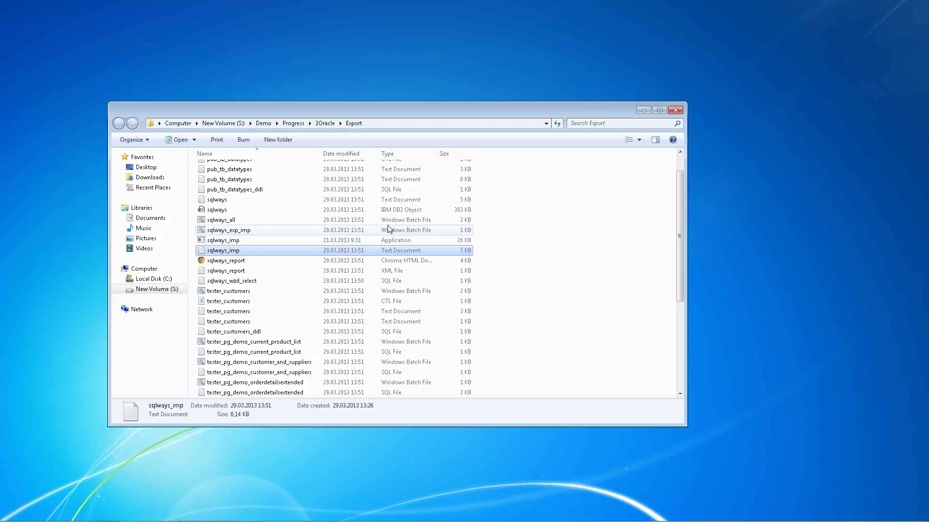
{"action": "double_click", "coordinate": [339, 200]}
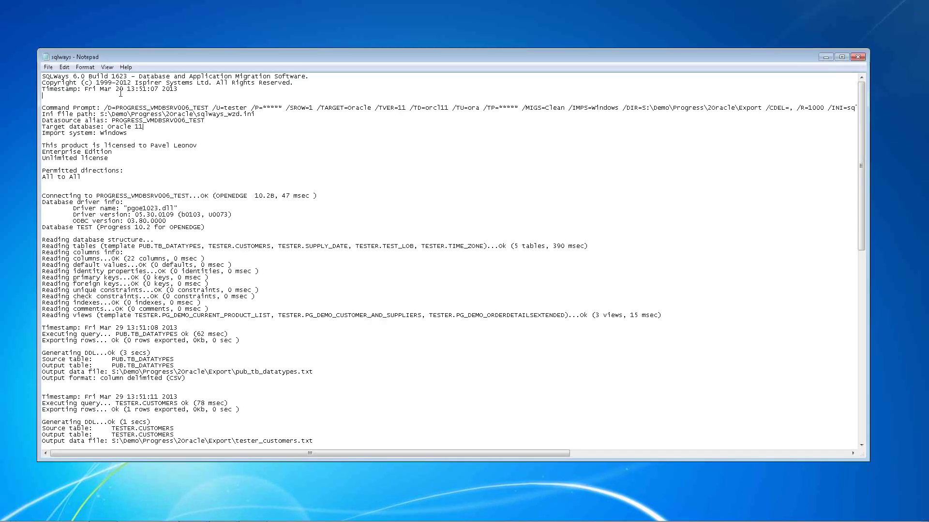
{"action": "left_click_drag", "start_coordinate": [43, 108], "coordinate": [150, 108]}
{"action": "left_click", "coordinate": [148, 111]}
{"action": "key", "text": "shift+End"}
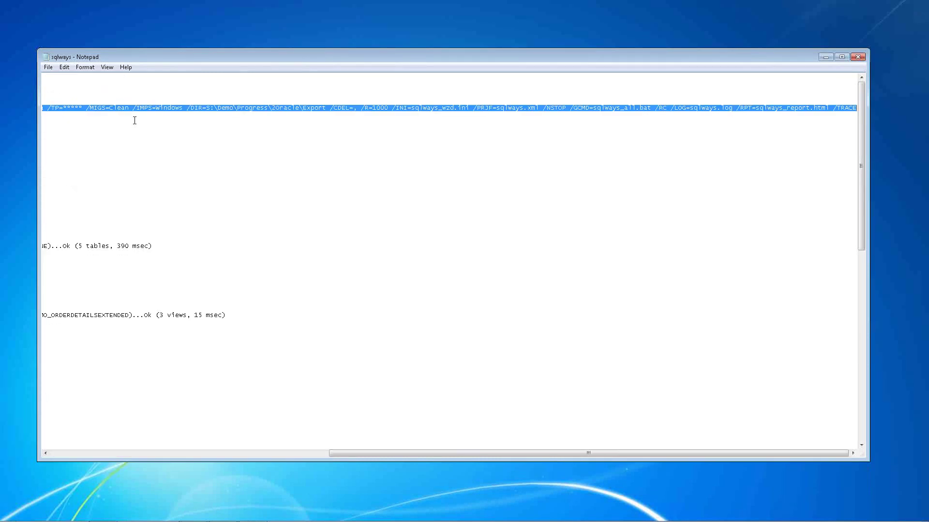
{"action": "left_click", "coordinate": [135, 121]}
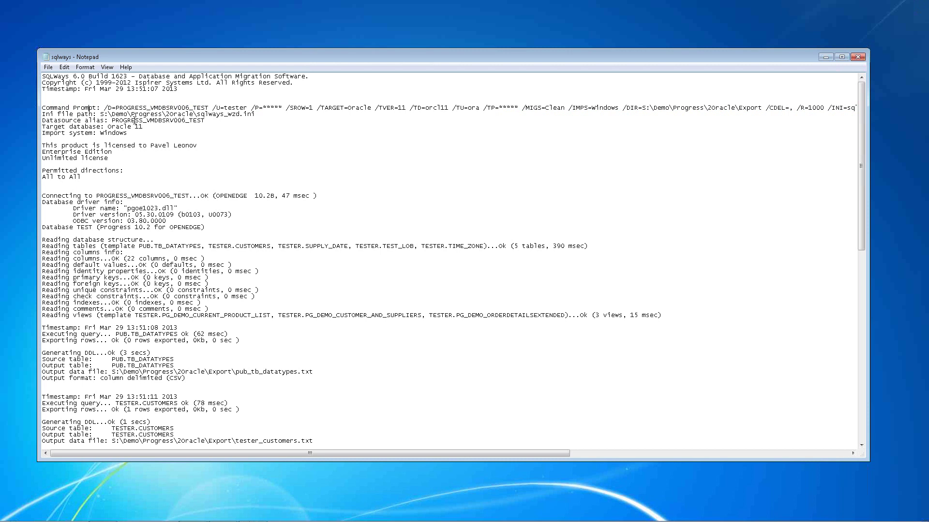
{"action": "key", "text": "shift+End"}
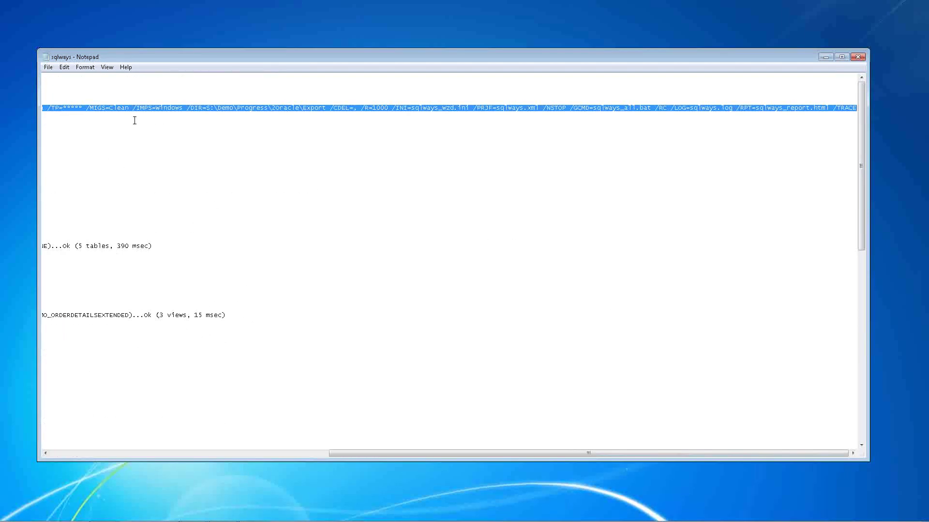
{"action": "left_click", "coordinate": [135, 120]}
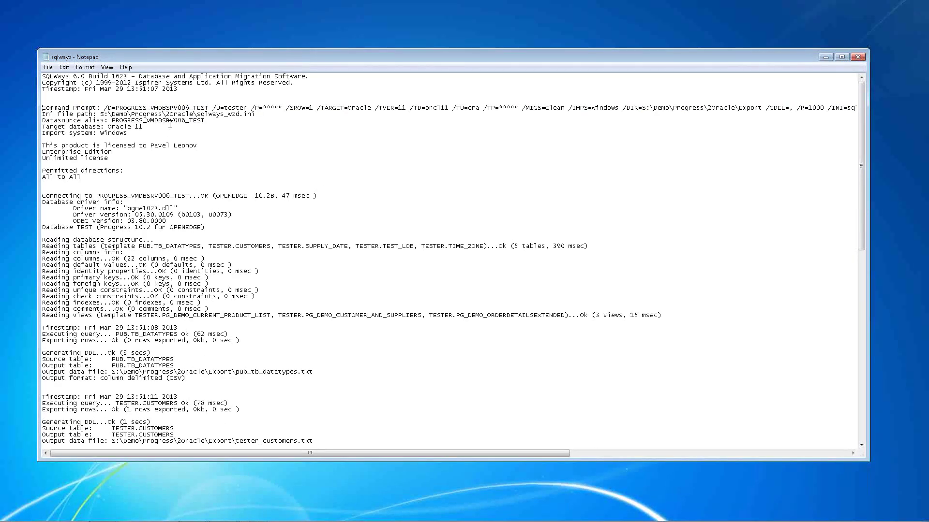
Examine the Reading database structure section of the sqlways log, including its tables, columns and views lines
{"action": "scroll", "coordinate": [183, 122], "scroll_direction": "down", "scroll_amount": 4}
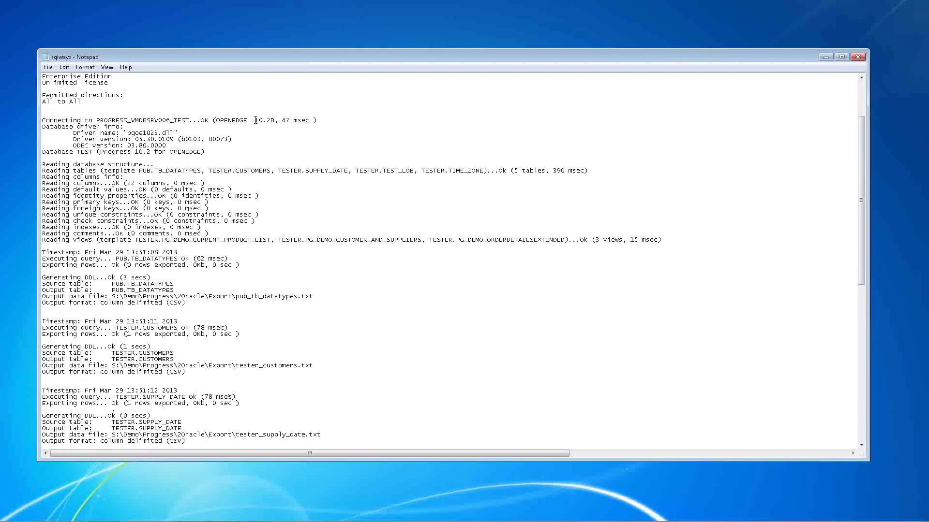
{"action": "left_click_drag", "start_coordinate": [94, 159], "coordinate": [269, 247]}
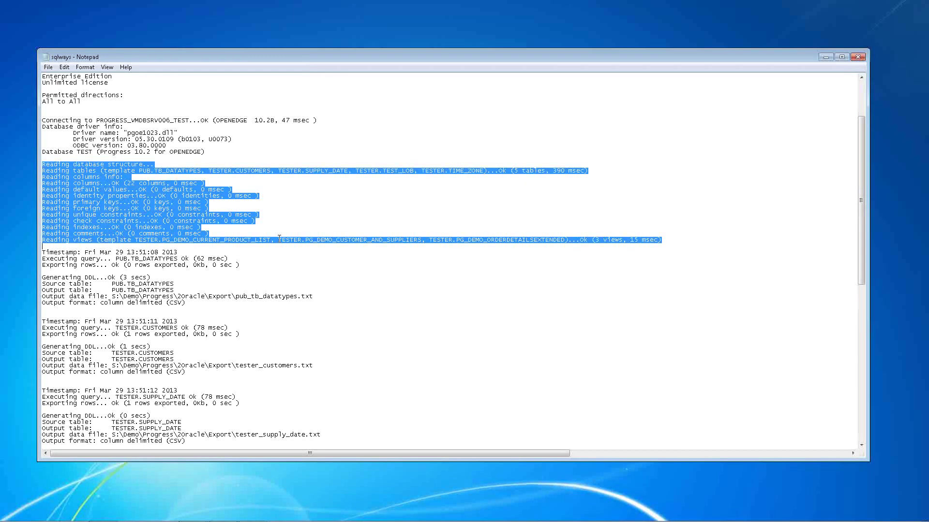
{"action": "left_click", "coordinate": [115, 162]}
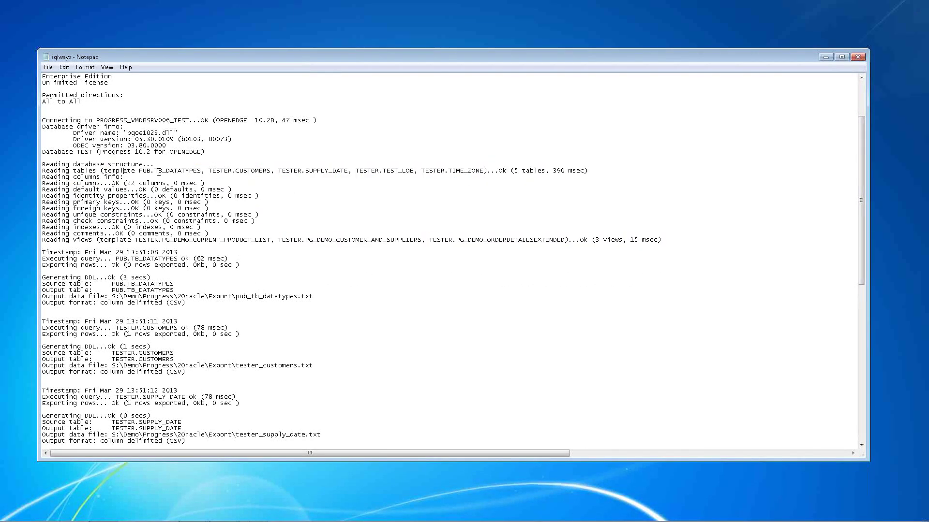
{"action": "left_click_drag", "start_coordinate": [139, 170], "coordinate": [487, 169]}
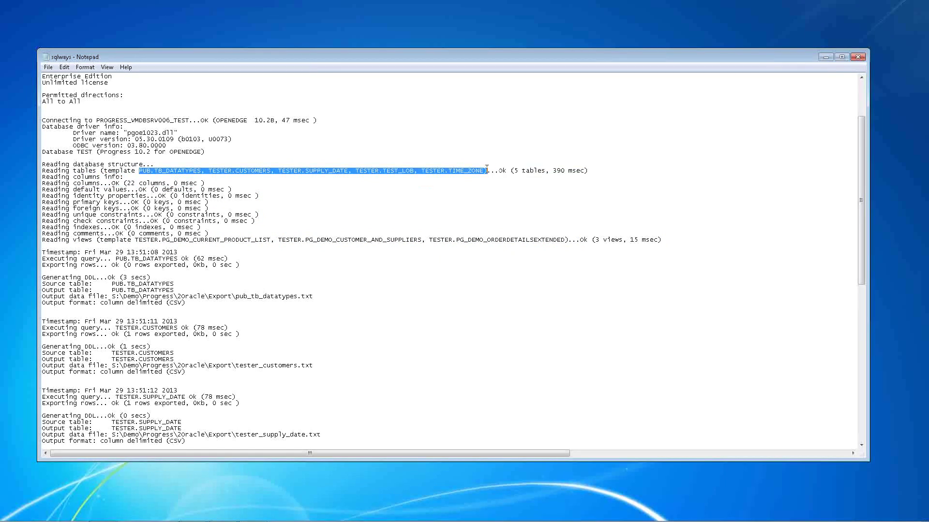
{"action": "left_click", "coordinate": [126, 183]}
{"action": "left_click_drag", "start_coordinate": [126, 183], "coordinate": [147, 182]}
{"action": "left_click", "coordinate": [164, 183]}
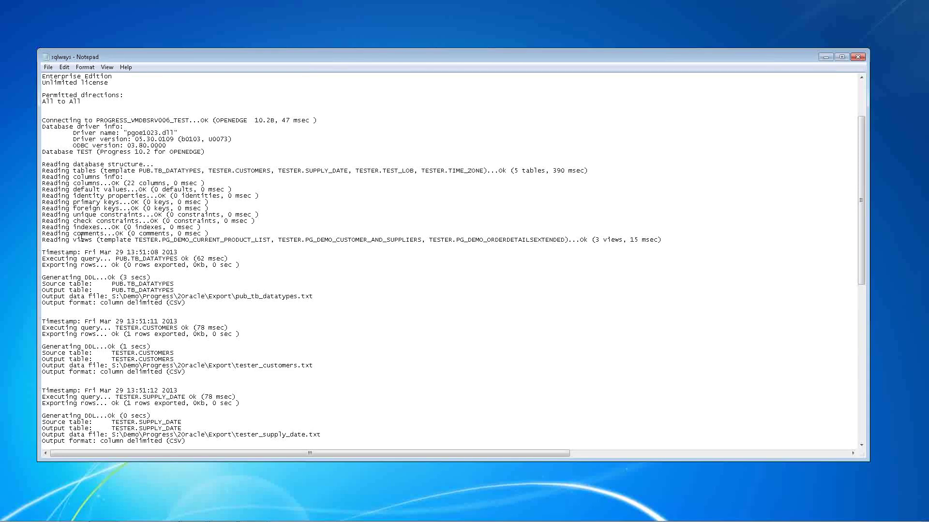
{"action": "left_click_drag", "start_coordinate": [81, 240], "coordinate": [471, 252]}
Read through the row export and DDL generation entries for each table in the sqlways log
{"action": "scroll", "coordinate": [471, 252], "scroll_direction": "down", "scroll_amount": 1}
{"action": "scroll", "coordinate": [471, 251], "scroll_direction": "down", "scroll_amount": 5}
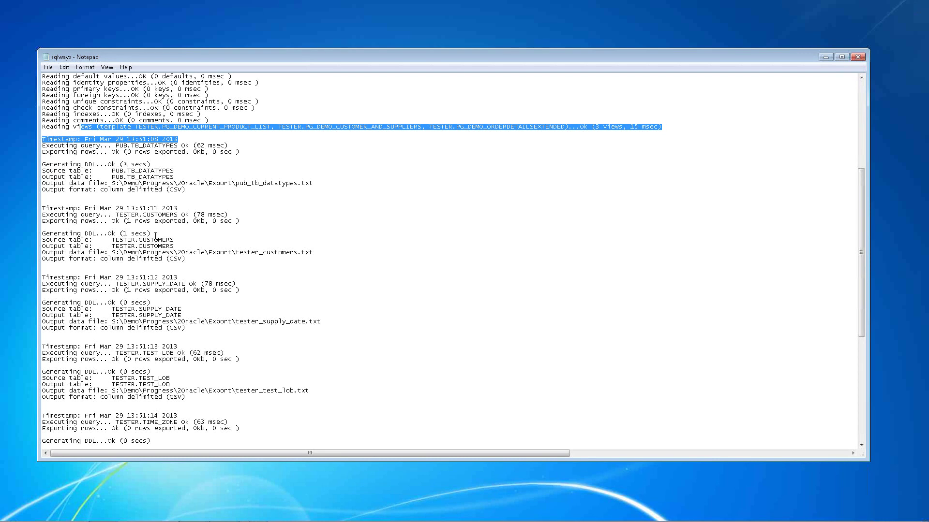
{"action": "left_click_drag", "start_coordinate": [174, 221], "coordinate": [84, 222]}
{"action": "scroll", "coordinate": [218, 256], "scroll_direction": "down", "scroll_amount": 10}
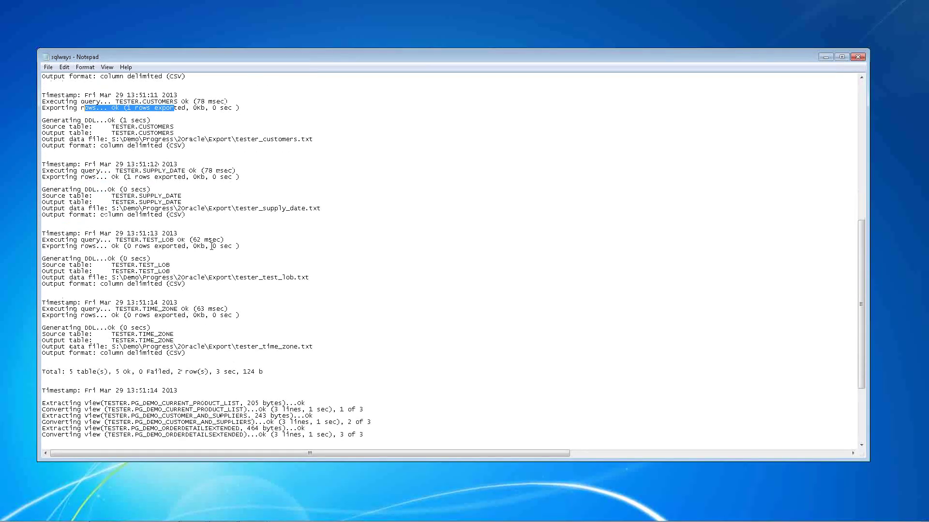
{"action": "scroll", "coordinate": [222, 185], "scroll_direction": "down", "scroll_amount": 2}
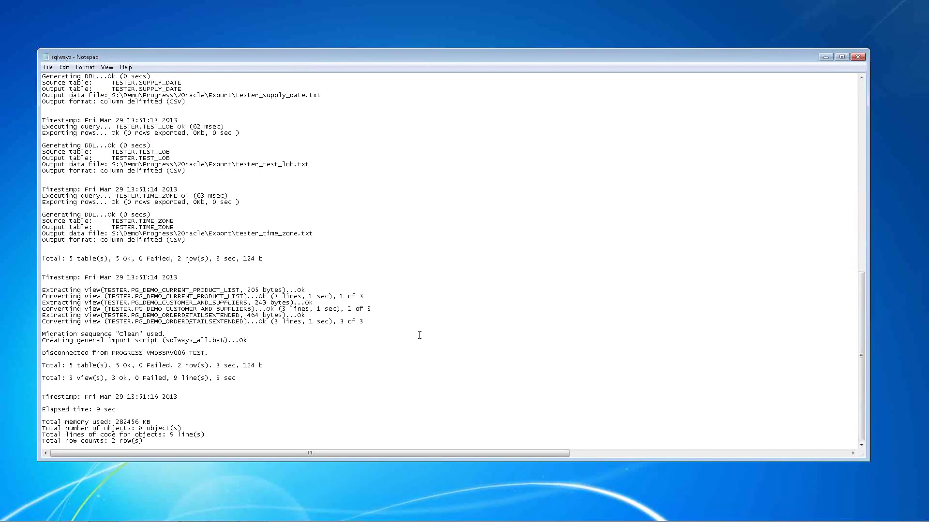
Check the view conversion entries and the closing totals of the sqlways log, and close it
{"action": "left_click_drag", "start_coordinate": [272, 296], "coordinate": [310, 310]}
{"action": "left_click_drag", "start_coordinate": [254, 378], "coordinate": [53, 350]}
{"action": "left_click", "coordinate": [164, 405]}
{"action": "left_click_drag", "start_coordinate": [205, 436], "coordinate": [40, 397]}
{"action": "left_click", "coordinate": [261, 409]}
{"action": "left_click", "coordinate": [857, 57]}
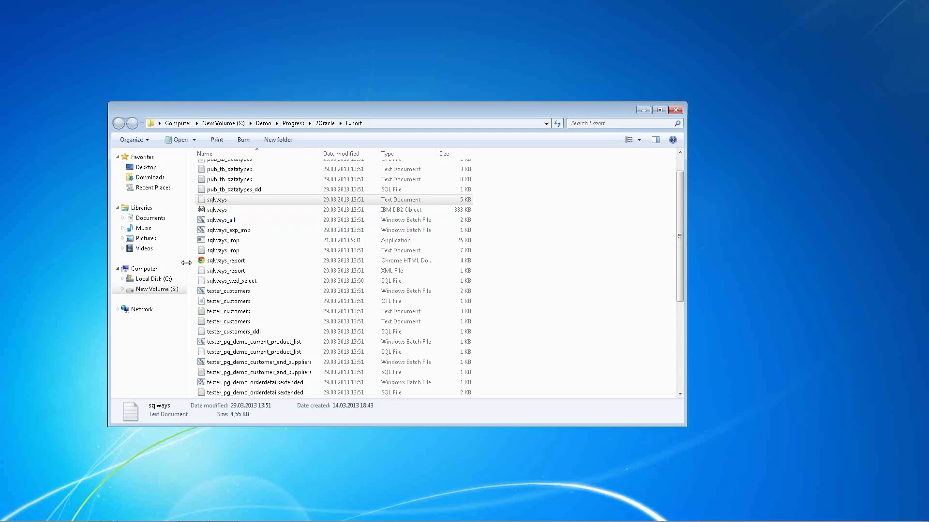
Open the sqlways_report HTML file and examine its Table Export and Conversion Summary, including the Total line and Export Status column
{"action": "left_click", "coordinate": [213, 261]}
{"action": "double_click", "coordinate": [214, 265]}
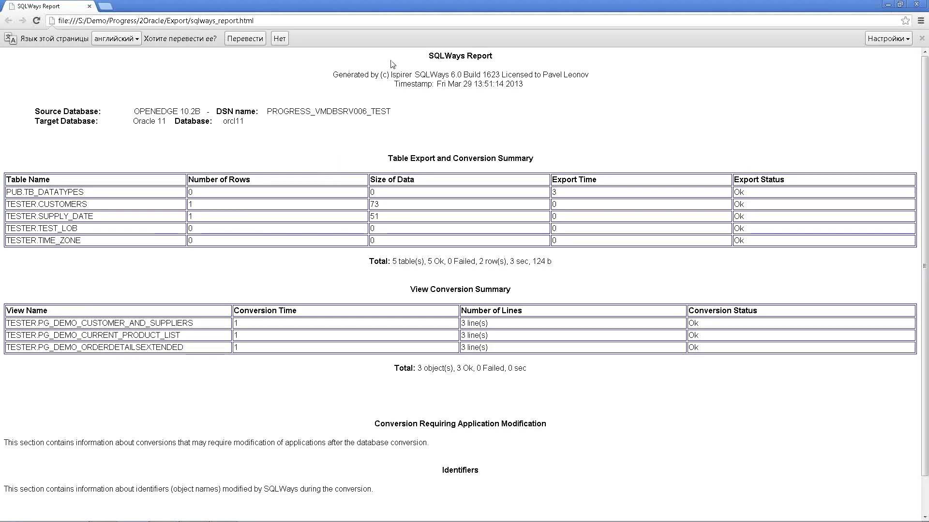
{"action": "left_click_drag", "start_coordinate": [378, 56], "coordinate": [651, 275]}
{"action": "left_click", "coordinate": [651, 275]}
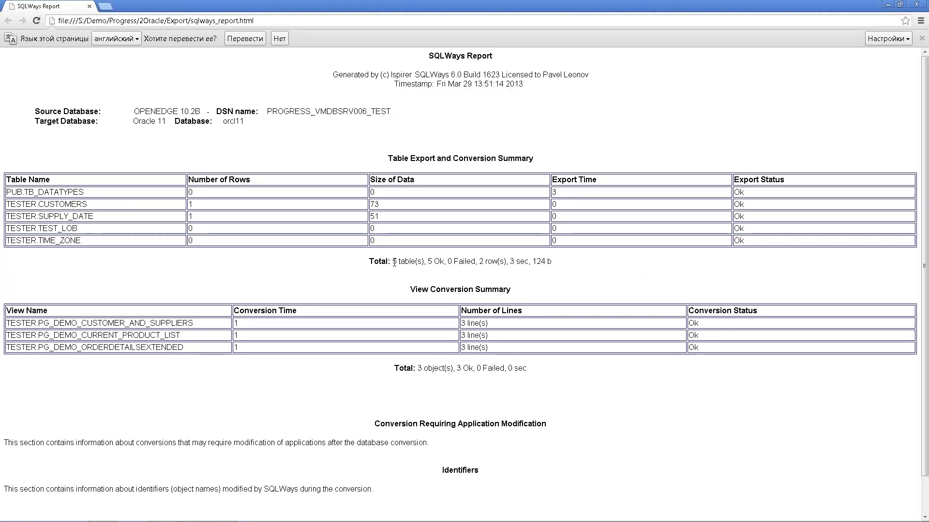
{"action": "left_click_drag", "start_coordinate": [393, 261], "coordinate": [553, 264]}
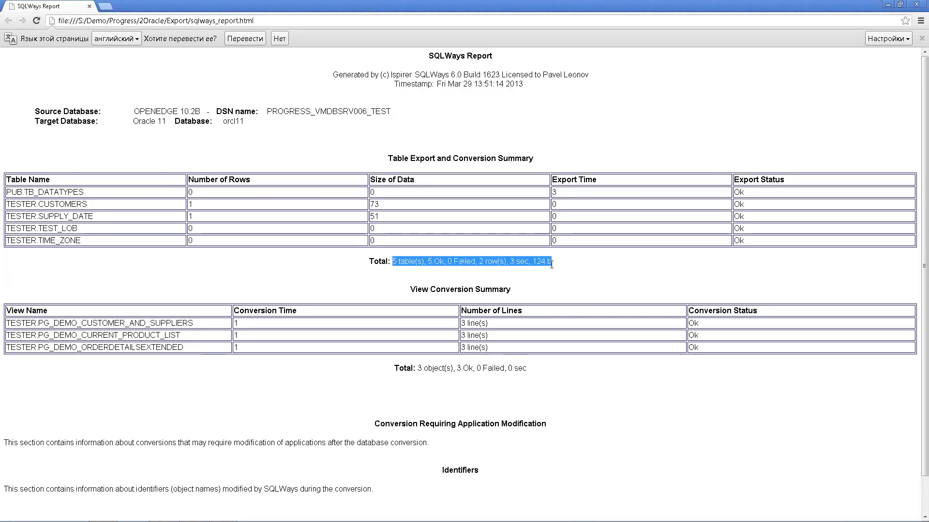
{"action": "left_click_drag", "start_coordinate": [478, 262], "coordinate": [496, 262]}
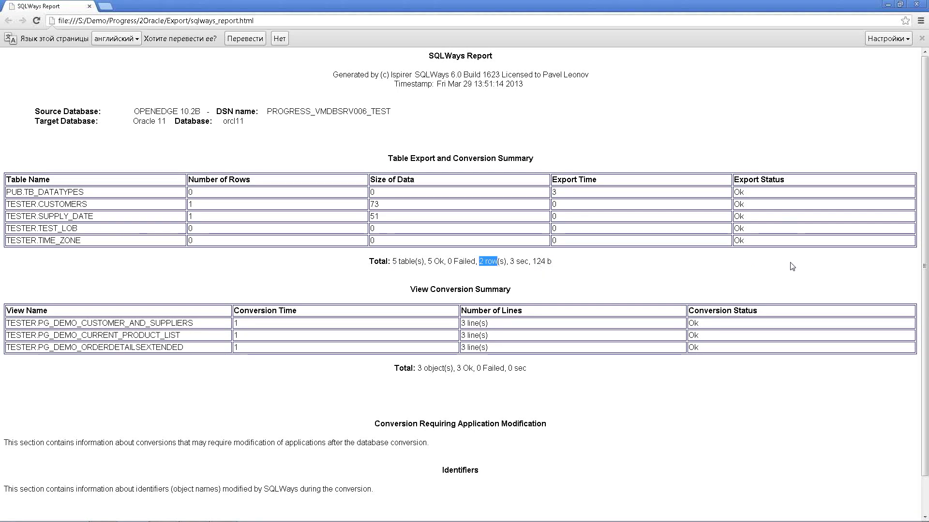
{"action": "left_click", "coordinate": [349, 154]}
{"action": "left_click_drag", "start_coordinate": [396, 158], "coordinate": [653, 263]}
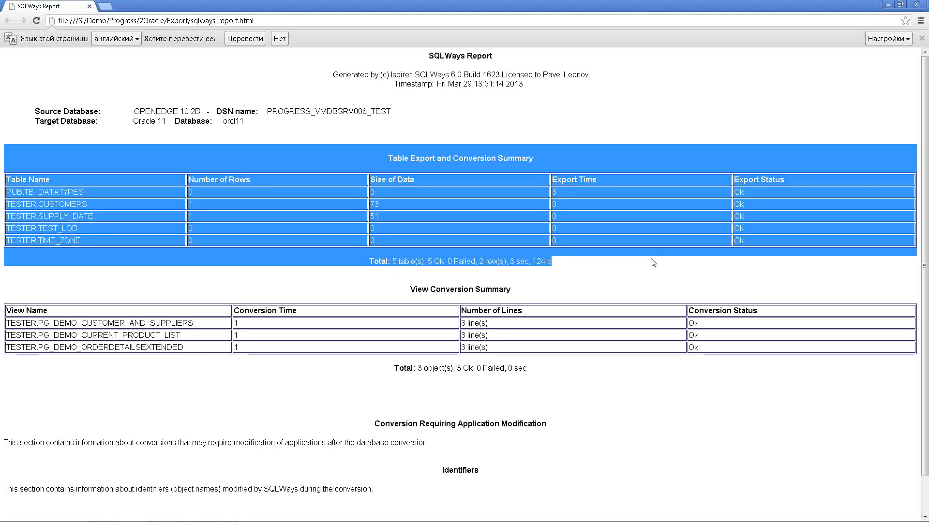
{"action": "left_click", "coordinate": [360, 291]}
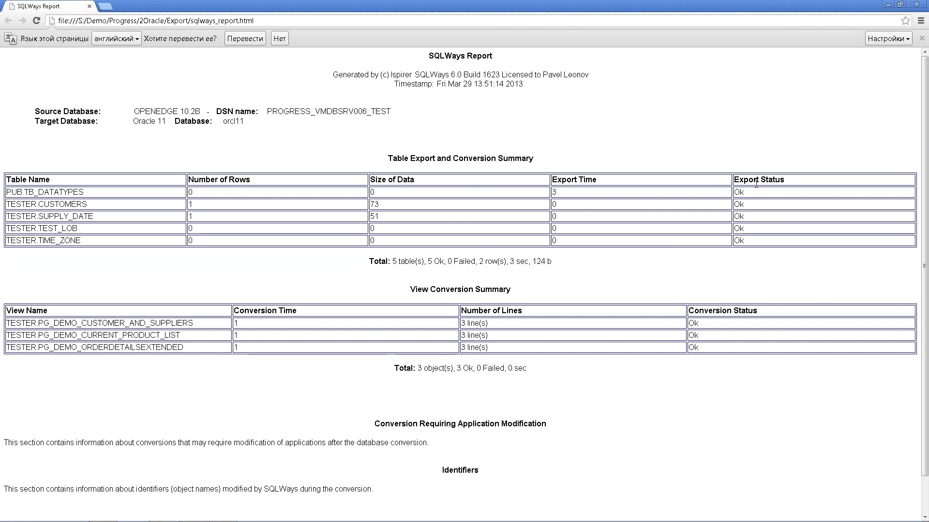
{"action": "left_click_drag", "start_coordinate": [756, 179], "coordinate": [743, 228]}
Examine the View Conversion Summary and the application modification and identifiers sections of the report, and close it
{"action": "left_click_drag", "start_coordinate": [407, 282], "coordinate": [801, 384]}
{"action": "left_click", "coordinate": [802, 384]}
{"action": "left_click_drag", "start_coordinate": [465, 312], "coordinate": [492, 359]}
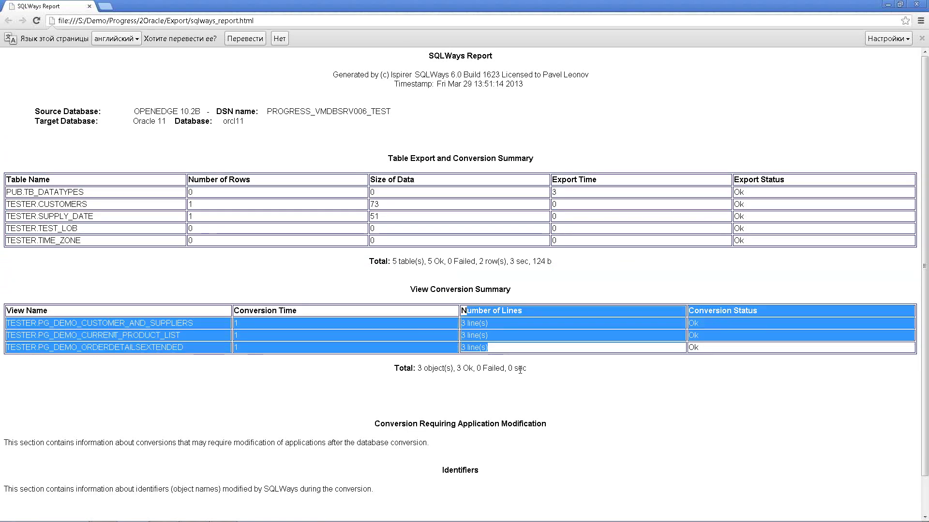
{"action": "left_click", "coordinate": [492, 359]}
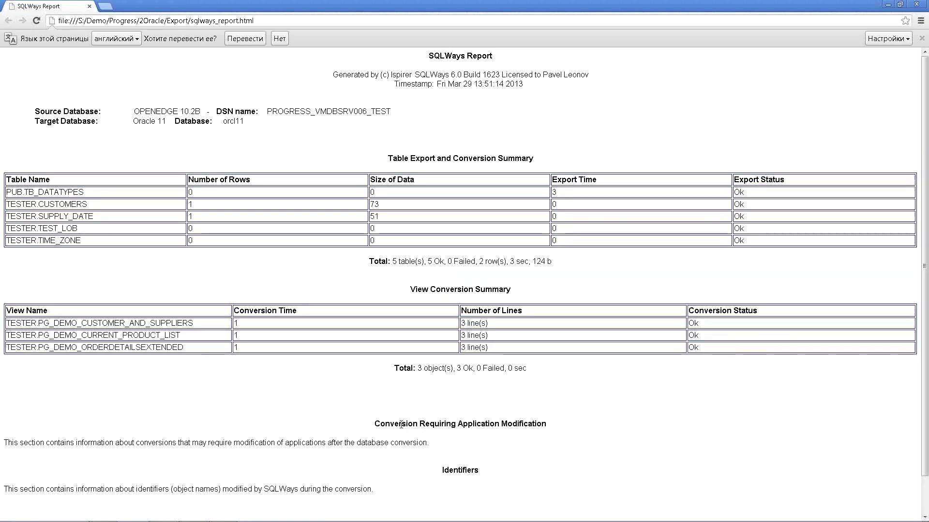
{"action": "scroll", "coordinate": [339, 362], "scroll_direction": "down", "scroll_amount": 1}
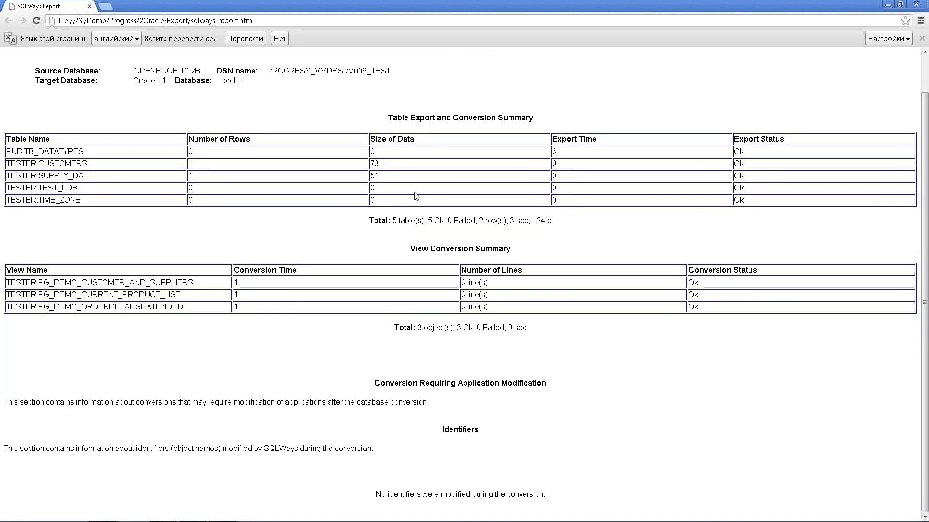
{"action": "left_click", "coordinate": [926, 4]}
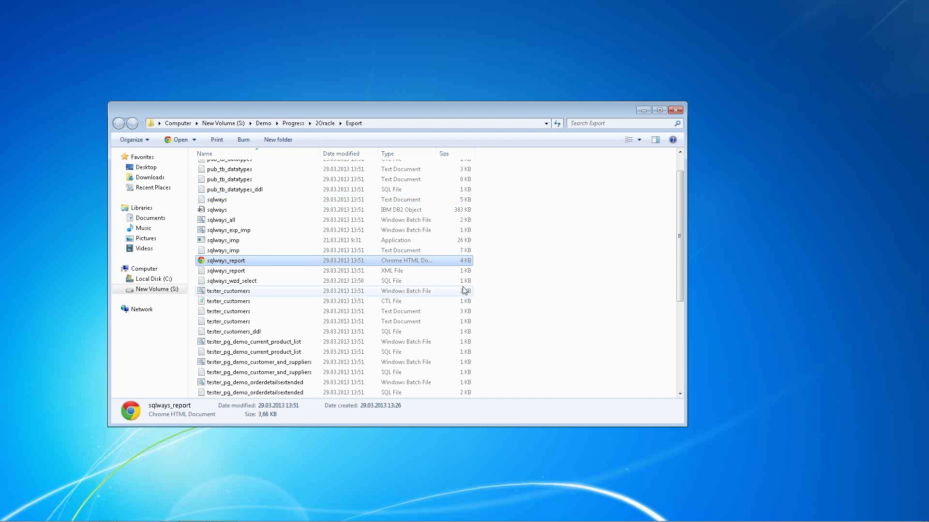
Switch to the SQLWays Wizard, proceed from Migration Status to the completion summary, finish the wizard, and close the Export folder
{"action": "scroll", "coordinate": [247, 274], "scroll_direction": "down", "scroll_amount": 5}
{"action": "scroll", "coordinate": [247, 274], "scroll_direction": "up", "scroll_amount": 6}
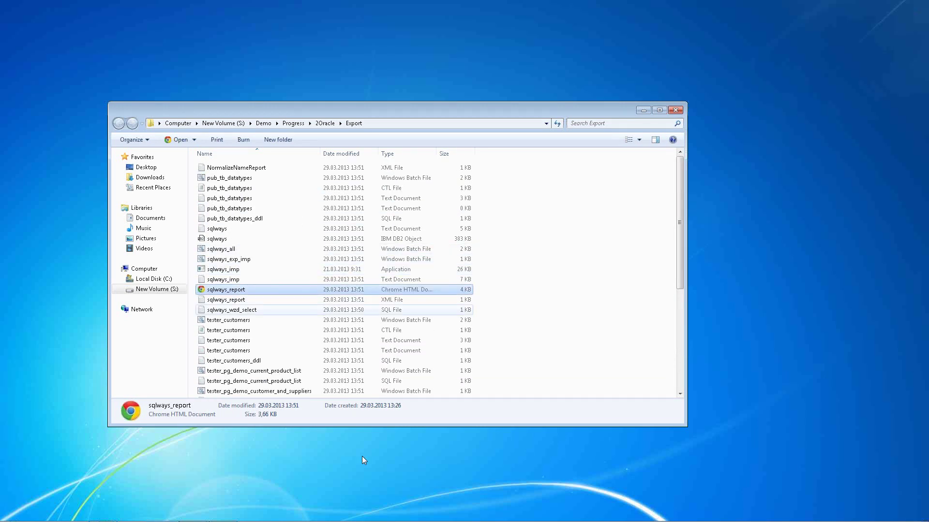
{"action": "left_click", "coordinate": [223, 511]}
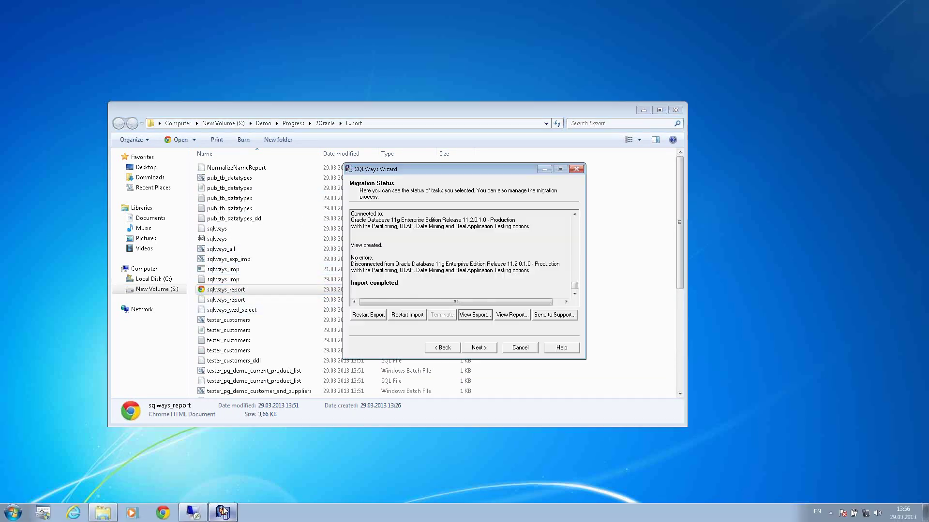
{"action": "left_click", "coordinate": [477, 348]}
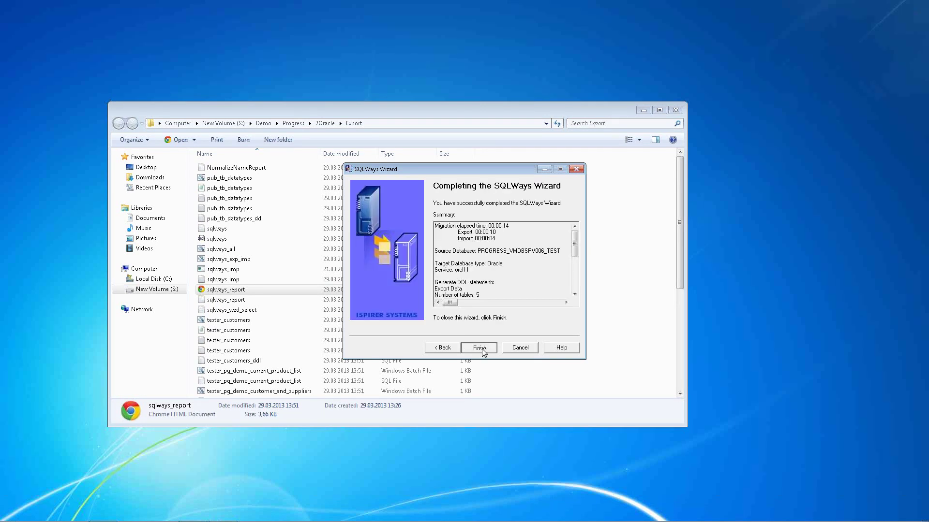
{"action": "left_click", "coordinate": [482, 349]}
{"action": "left_click", "coordinate": [510, 301]}
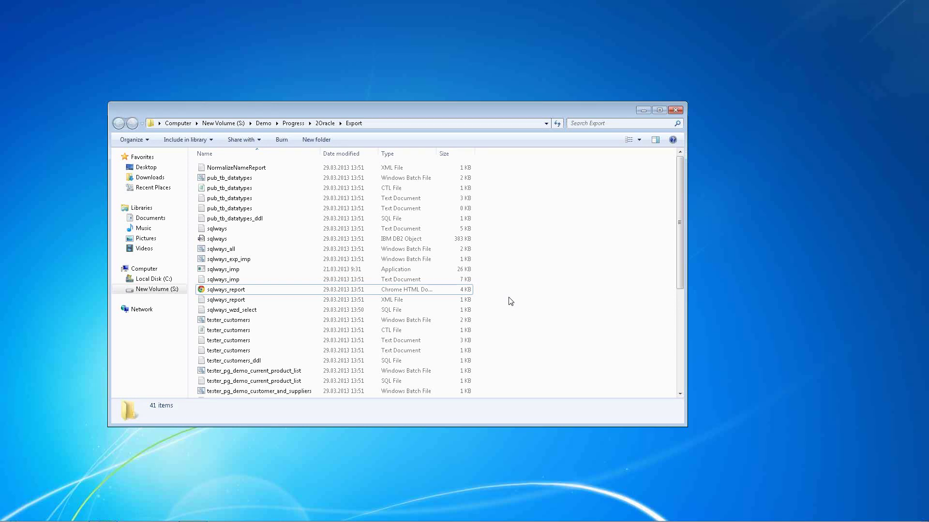
{"action": "left_click", "coordinate": [675, 111]}
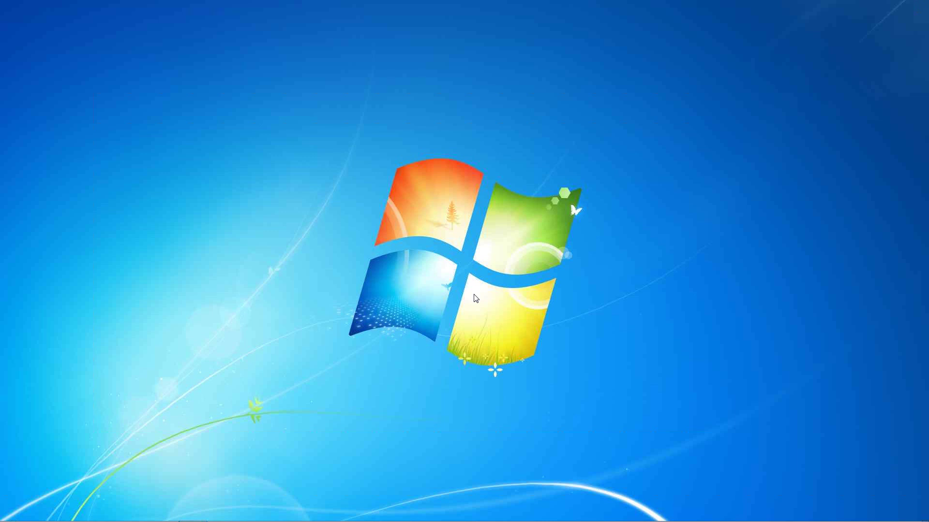
{"action": "mouse_move", "coordinate": [468, 520]}
{"action": "mouse_move", "coordinate": [372, 520]}
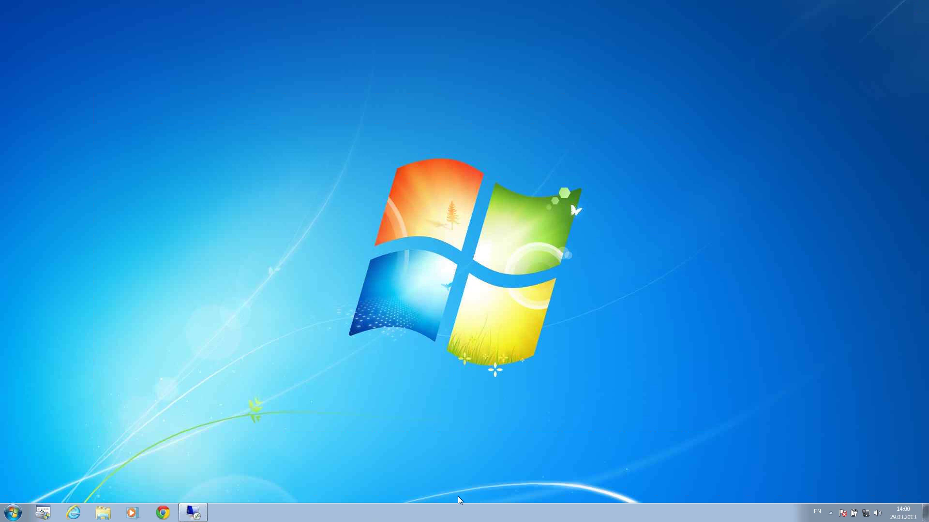
{"action": "left_click", "coordinate": [830, 513]}
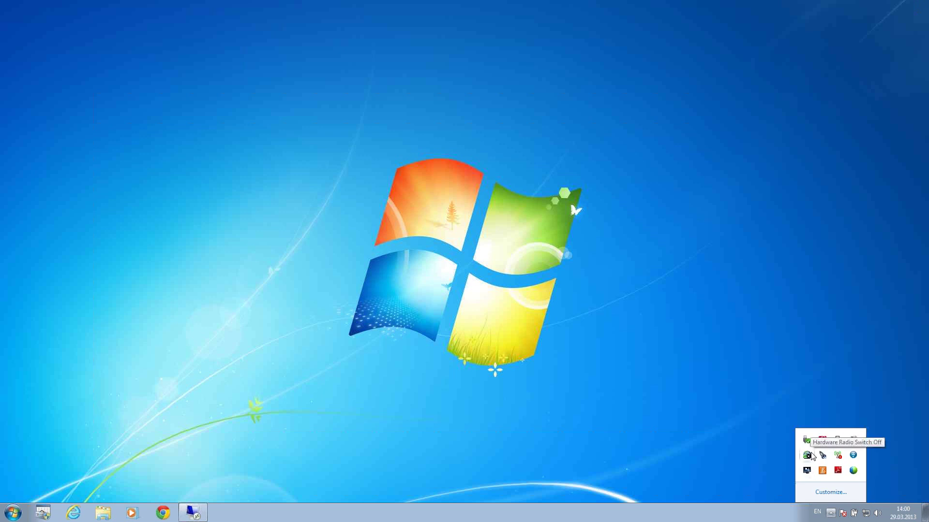
{"action": "right_click", "coordinate": [853, 472]}
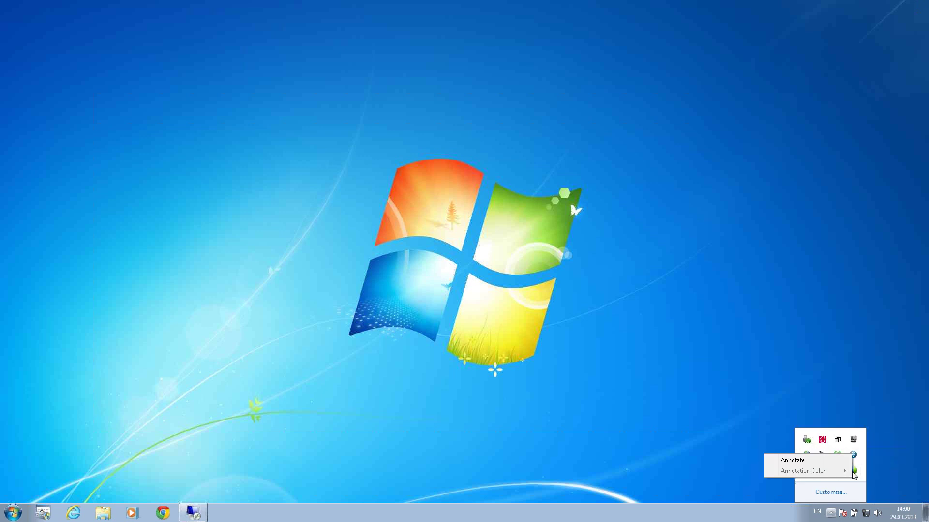
{"action": "left_click", "coordinate": [539, 508]}
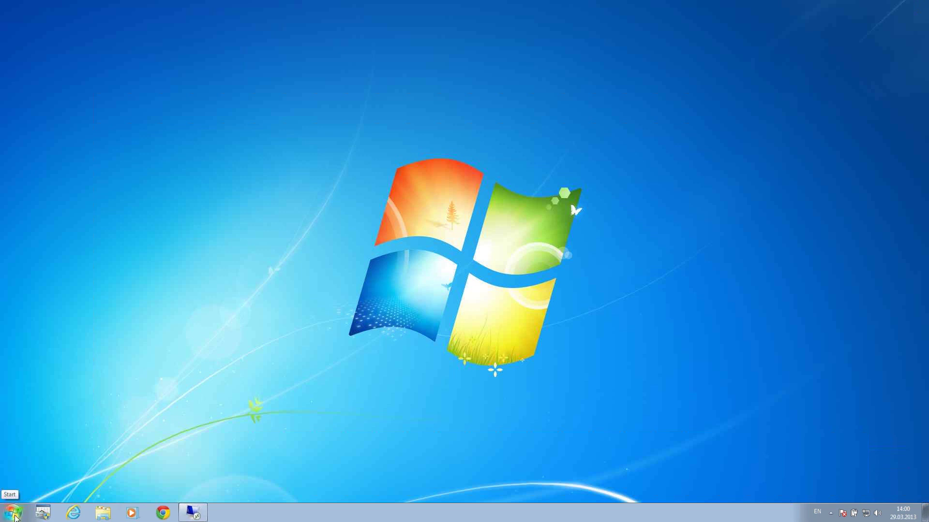
{"action": "mouse_move", "coordinate": [192, 512]}
{"action": "left_click", "coordinate": [829, 513]}
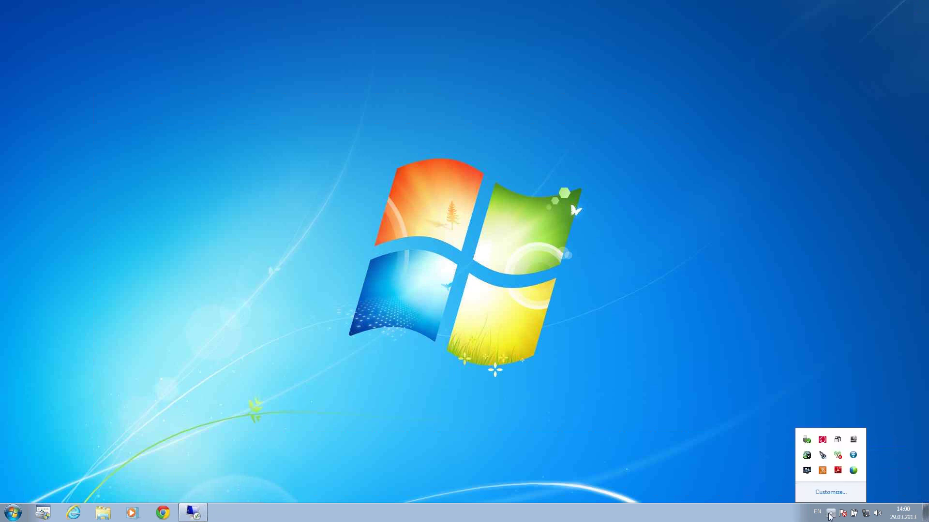
Switch to Windows Task Manager, examine the services and the list of running processes, and close it
{"action": "key", "text": "ctrl+shift+Escape"}
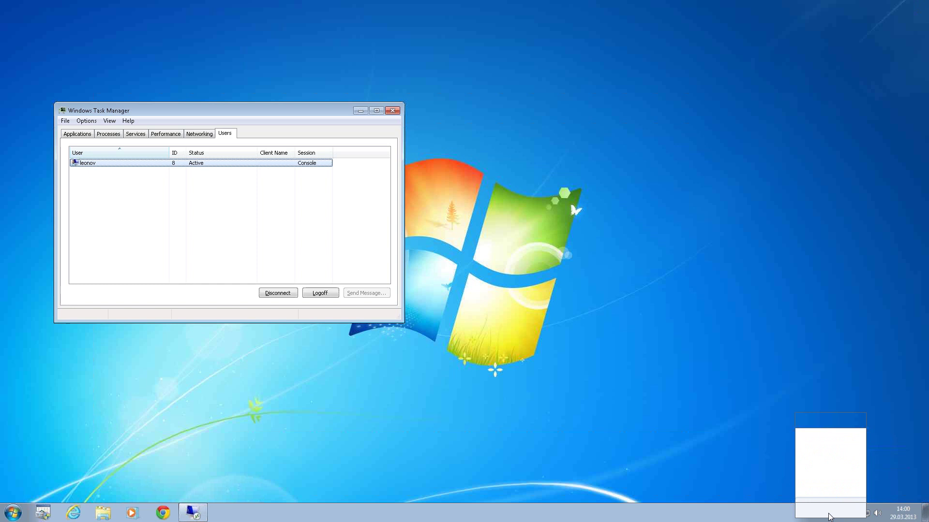
{"action": "left_click", "coordinate": [135, 135]}
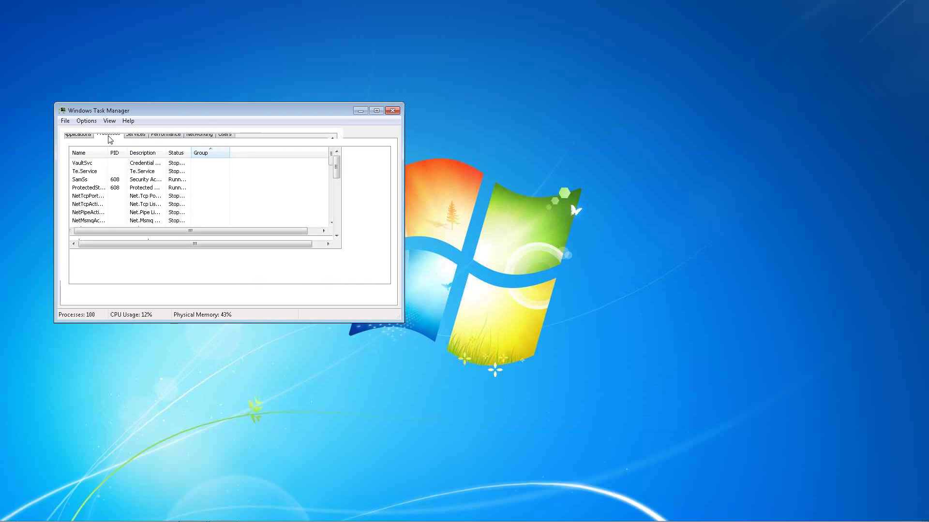
{"action": "left_click", "coordinate": [109, 134]}
{"action": "scroll", "coordinate": [182, 233], "scroll_direction": "down", "scroll_amount": 2}
{"action": "scroll", "coordinate": [183, 234], "scroll_direction": "down", "scroll_amount": 4}
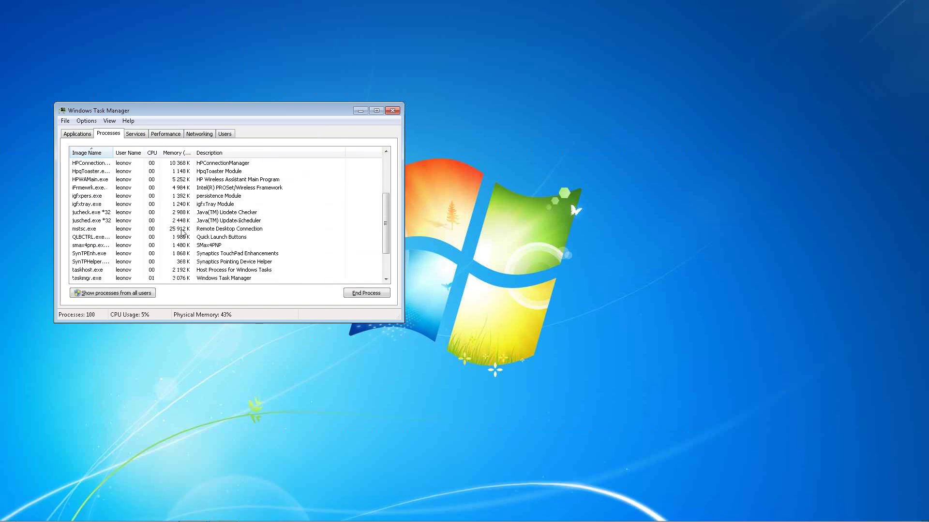
{"action": "key", "text": "Home"}
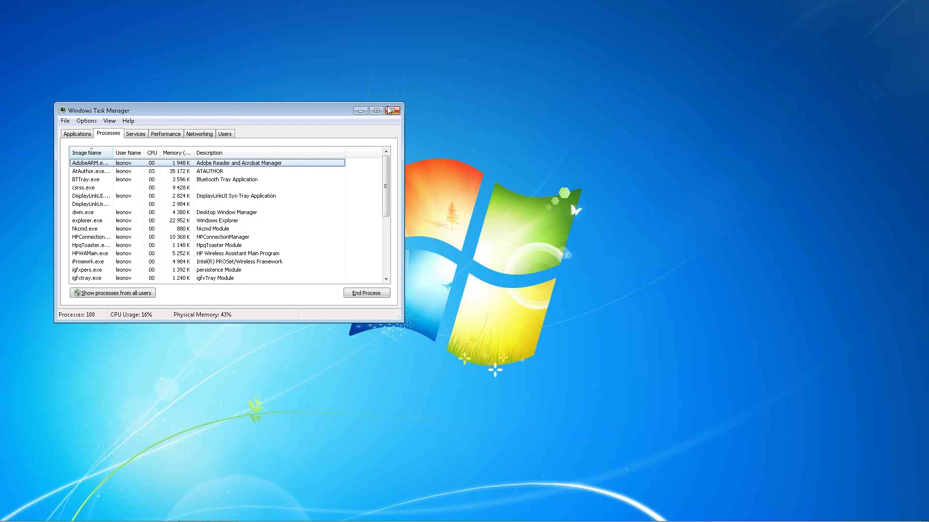
{"action": "left_click", "coordinate": [335, 108]}
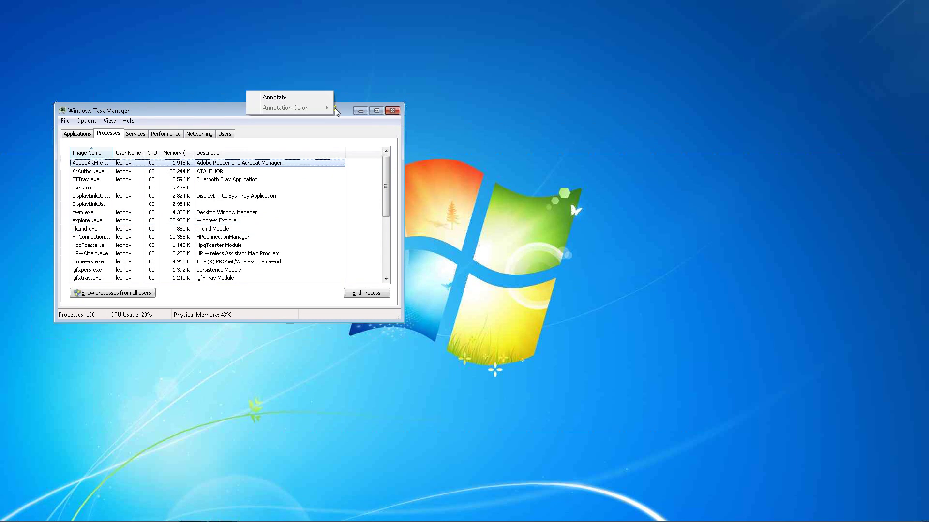
{"action": "left_click", "coordinate": [303, 102]}
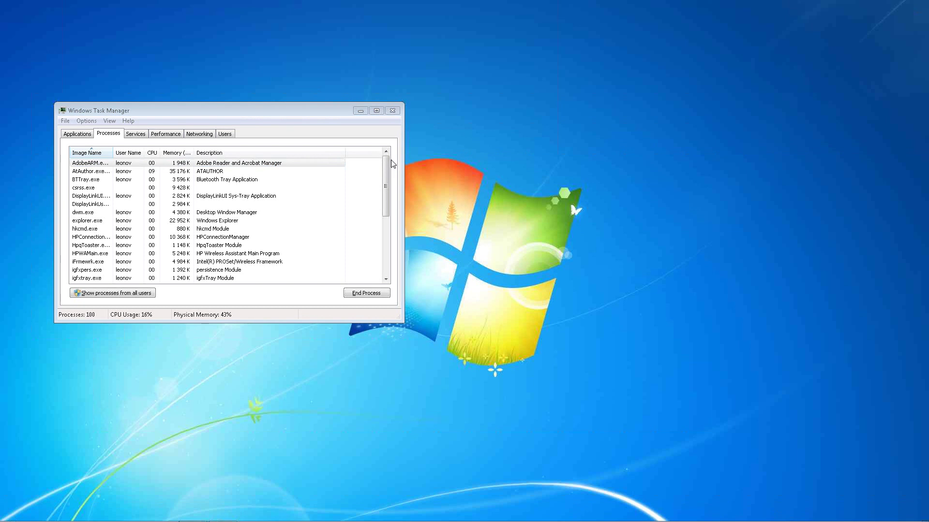
{"action": "left_click", "coordinate": [392, 111]}
Reopen Windows Task Manager and check the running applications and the full list of processes from AdobeARM to winlogon.exe
{"action": "mouse_move", "coordinate": [321, 521]}
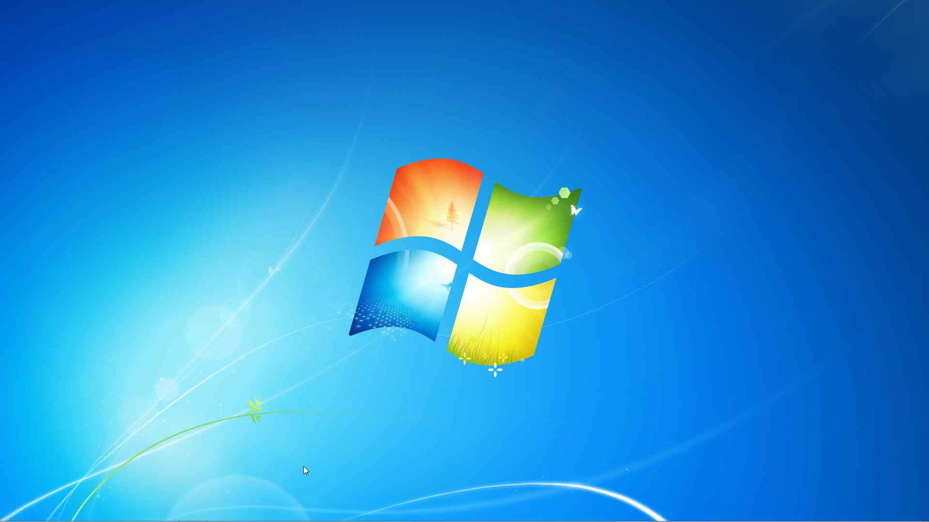
{"action": "key", "text": "ctrl+shift+Escape"}
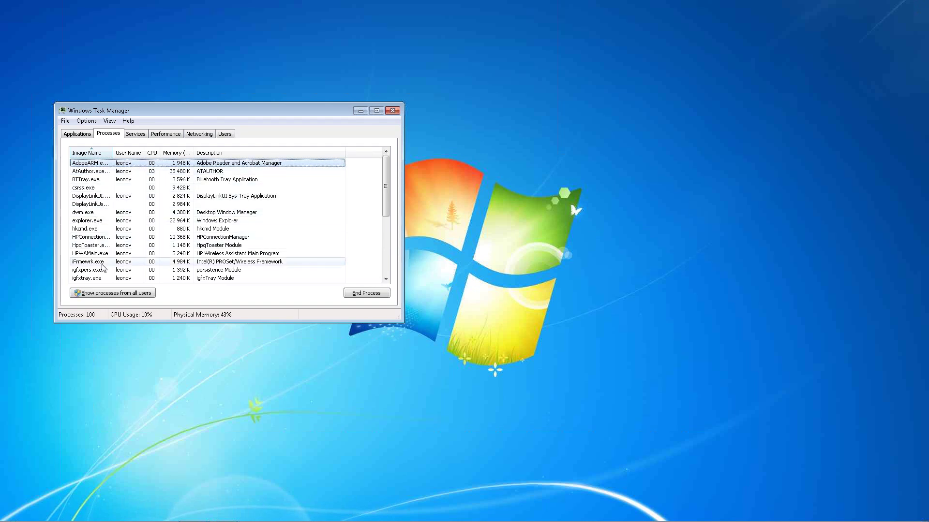
{"action": "left_click", "coordinate": [80, 135]}
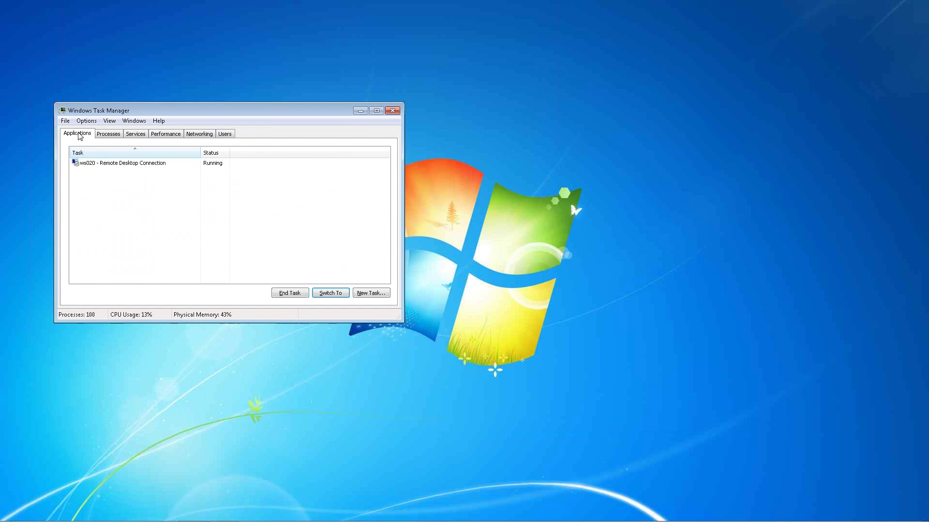
{"action": "left_click", "coordinate": [104, 136]}
{"action": "scroll", "coordinate": [110, 225], "scroll_direction": "down", "scroll_amount": 2}
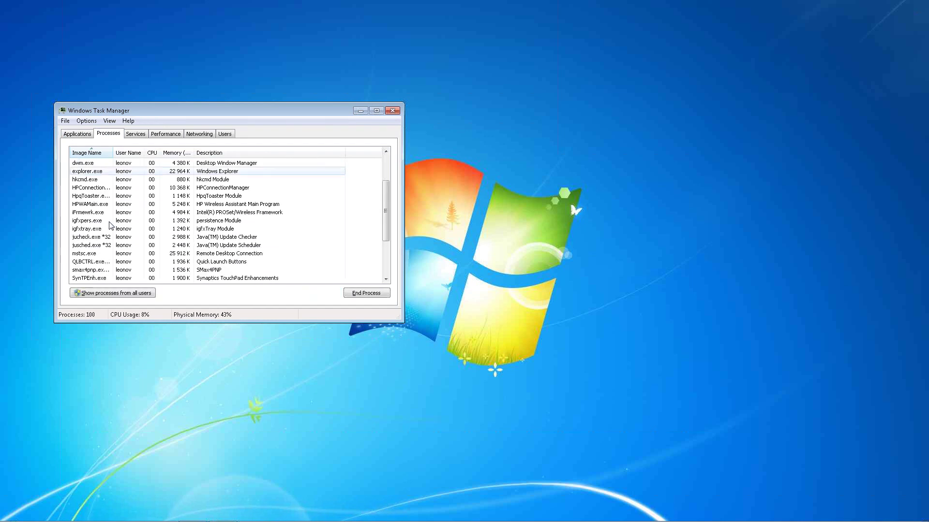
{"action": "scroll", "coordinate": [111, 226], "scroll_direction": "down", "scroll_amount": 1}
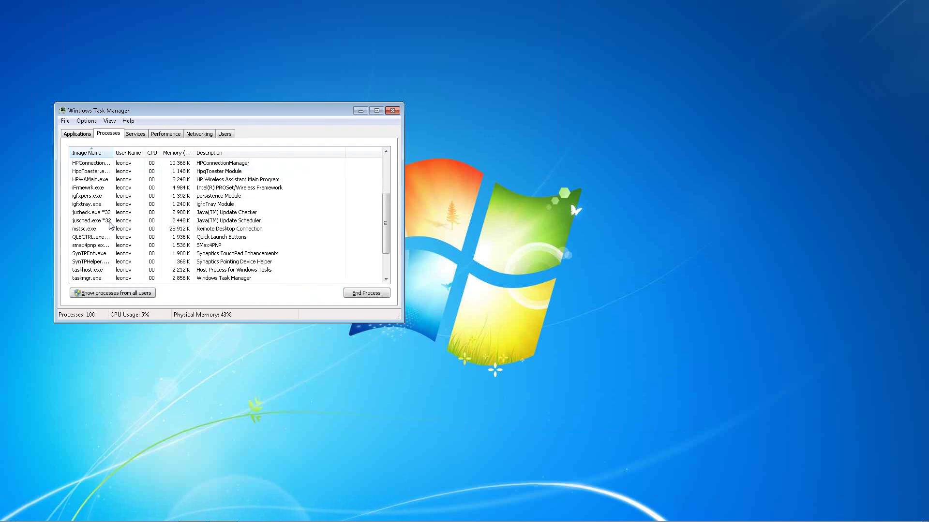
{"action": "scroll", "coordinate": [111, 226], "scroll_direction": "down", "scroll_amount": 2}
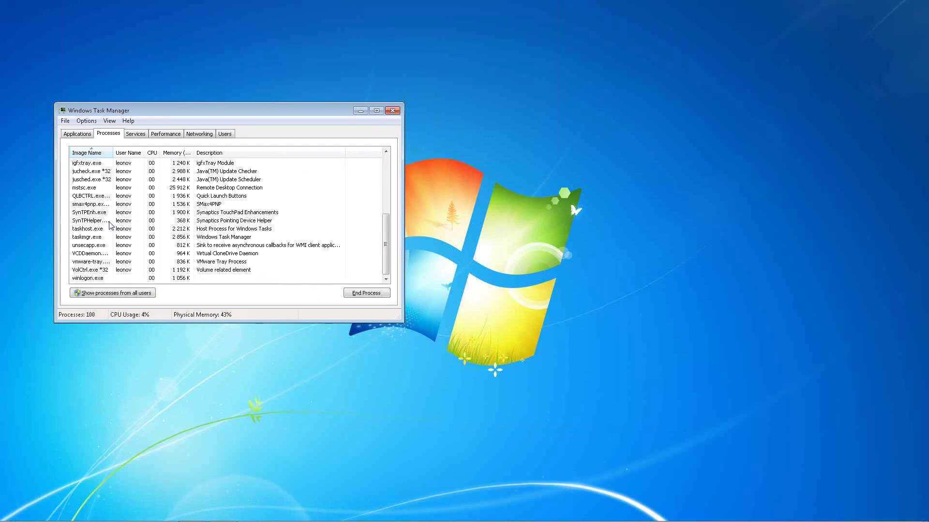
{"action": "scroll", "coordinate": [126, 232], "scroll_direction": "up", "scroll_amount": 1}
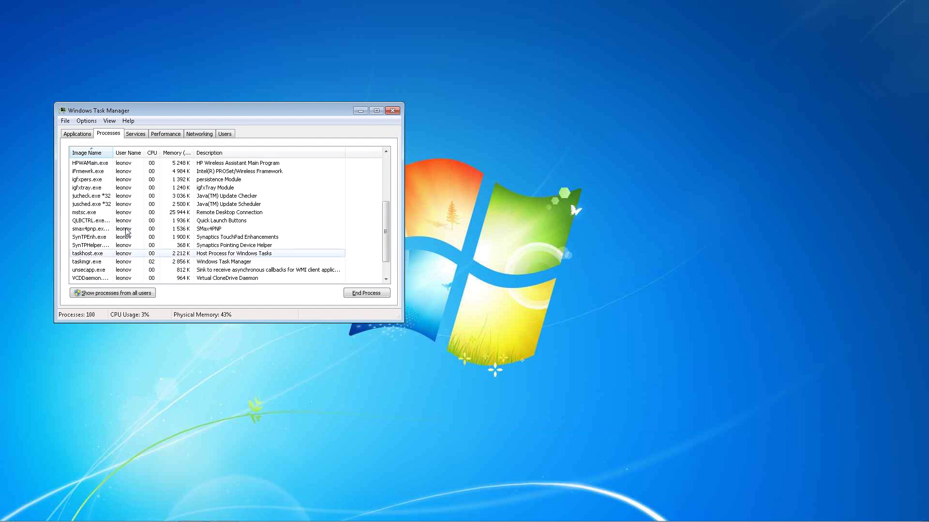
{"action": "scroll", "coordinate": [127, 232], "scroll_direction": "up", "scroll_amount": 4}
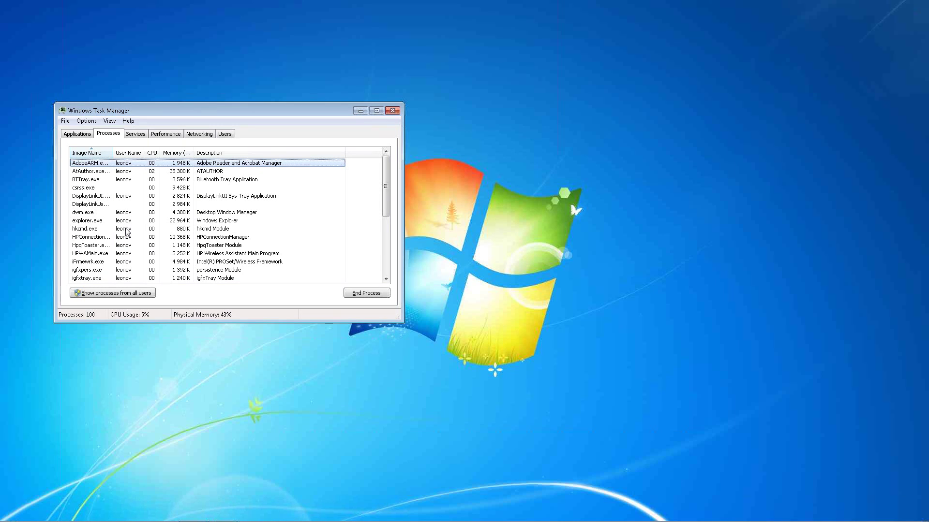
{"action": "scroll", "coordinate": [126, 232], "scroll_direction": "down", "scroll_amount": 1}
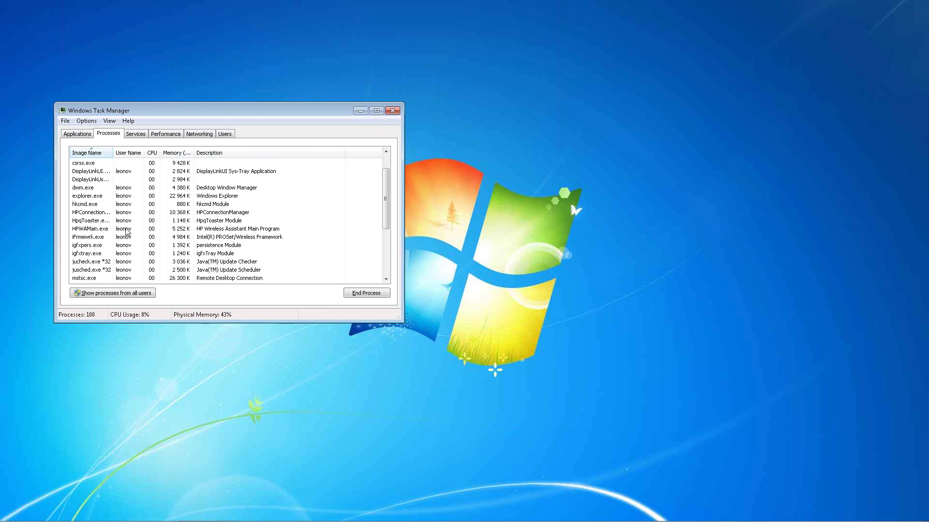
{"action": "scroll", "coordinate": [126, 233], "scroll_direction": "down", "scroll_amount": 2}
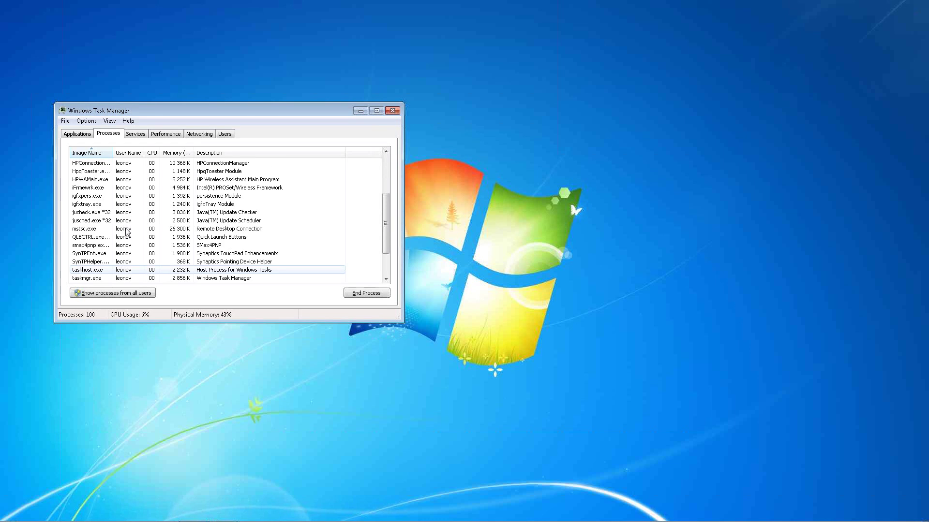
{"action": "scroll", "coordinate": [126, 232], "scroll_direction": "down", "scroll_amount": 2}
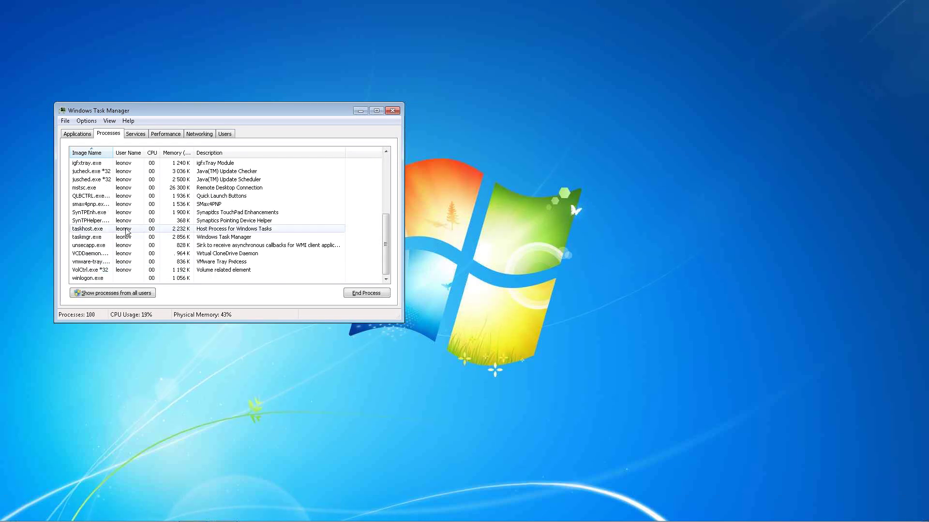